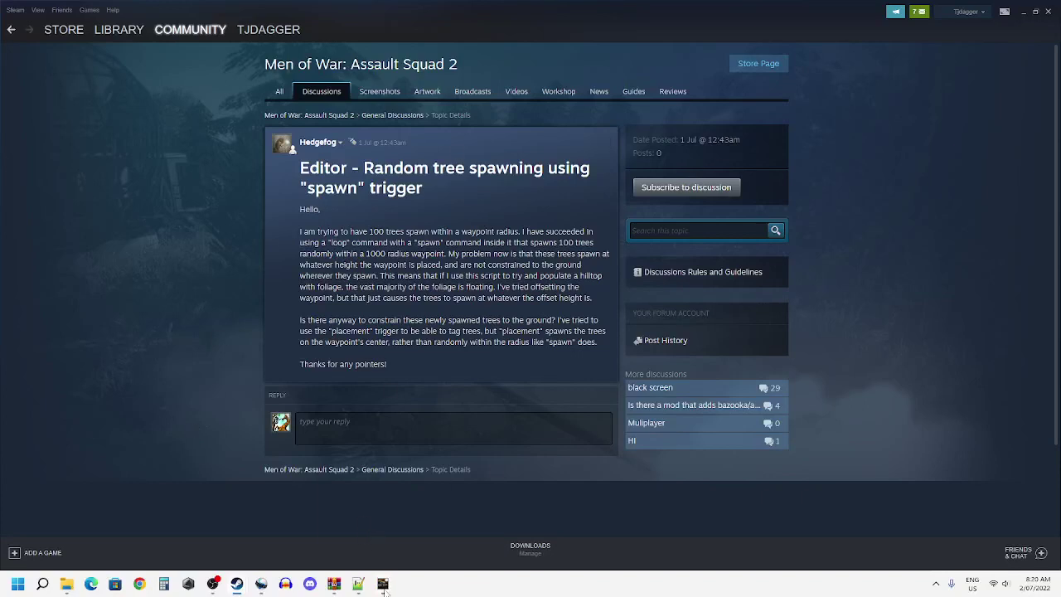
Switch to the Men of War: Assault Squad 2 editor and examine waypoint 0 and its radius on the flat ground
left_click(383, 583)
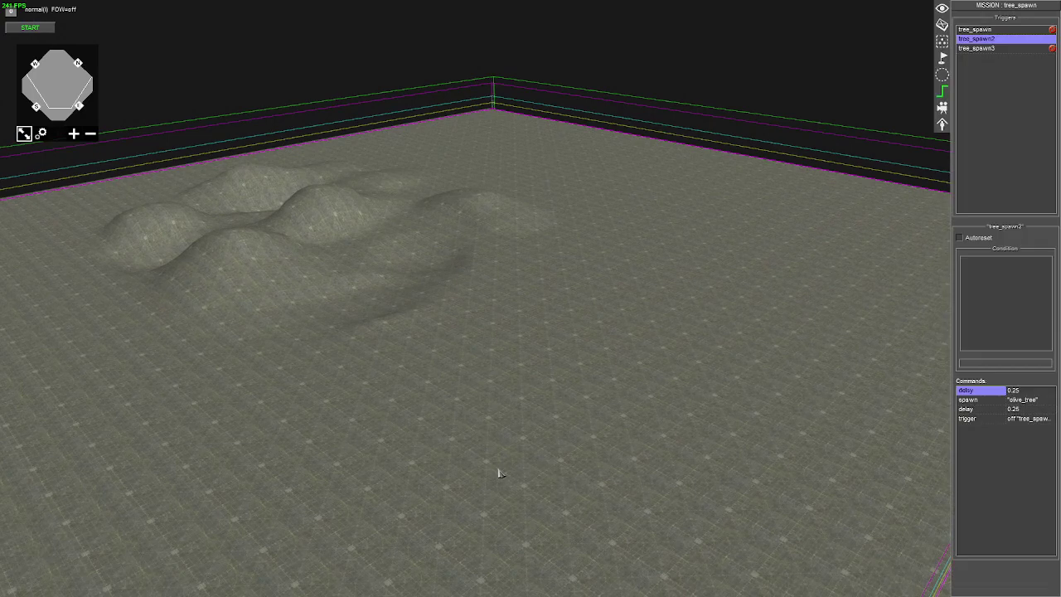
left_click(943, 58)
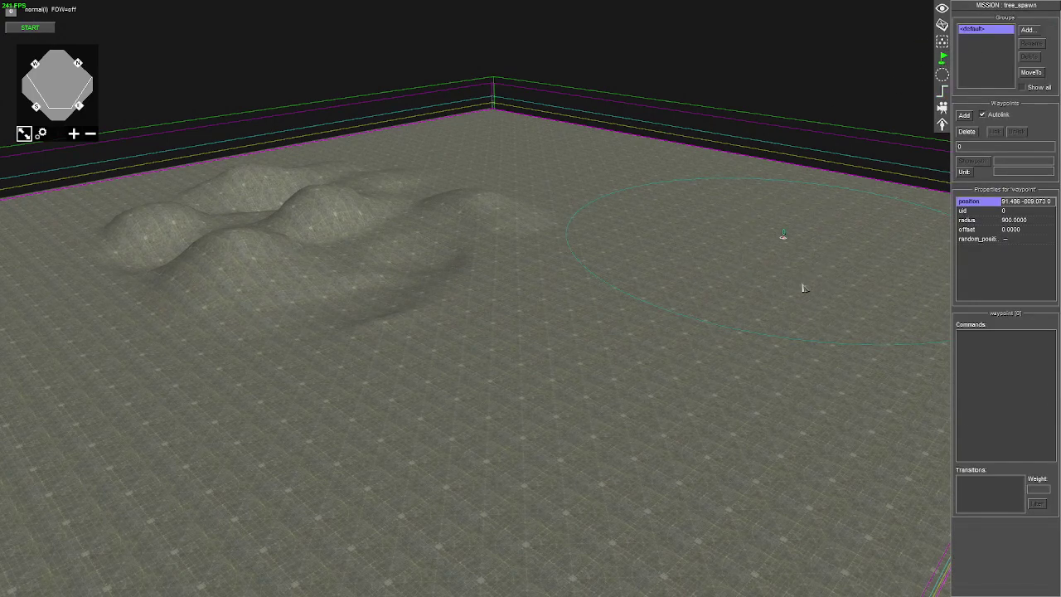
middle_click_drag(804, 289, 772, 391)
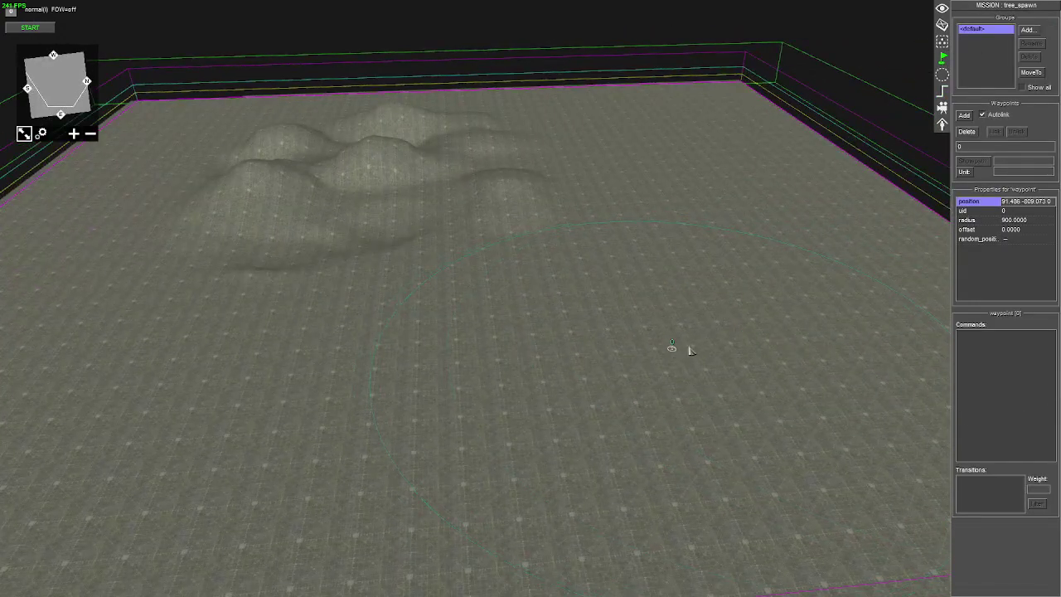
middle_click_drag(689, 350, 756, 325)
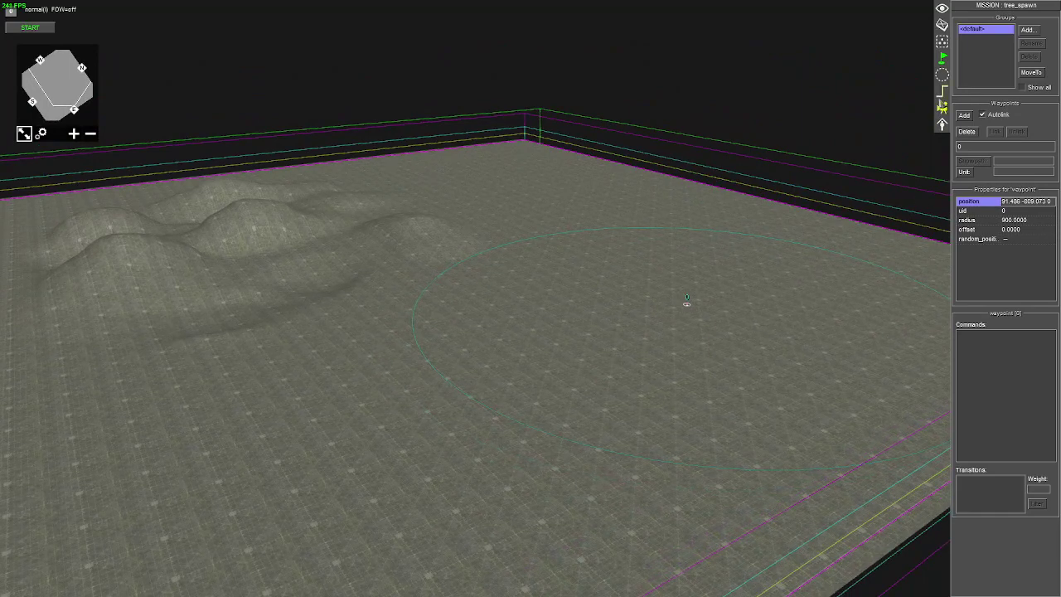
Check the mission's triggers and start the simulation with tree_spawn2 enabled to spawn olive trees
left_click(942, 92)
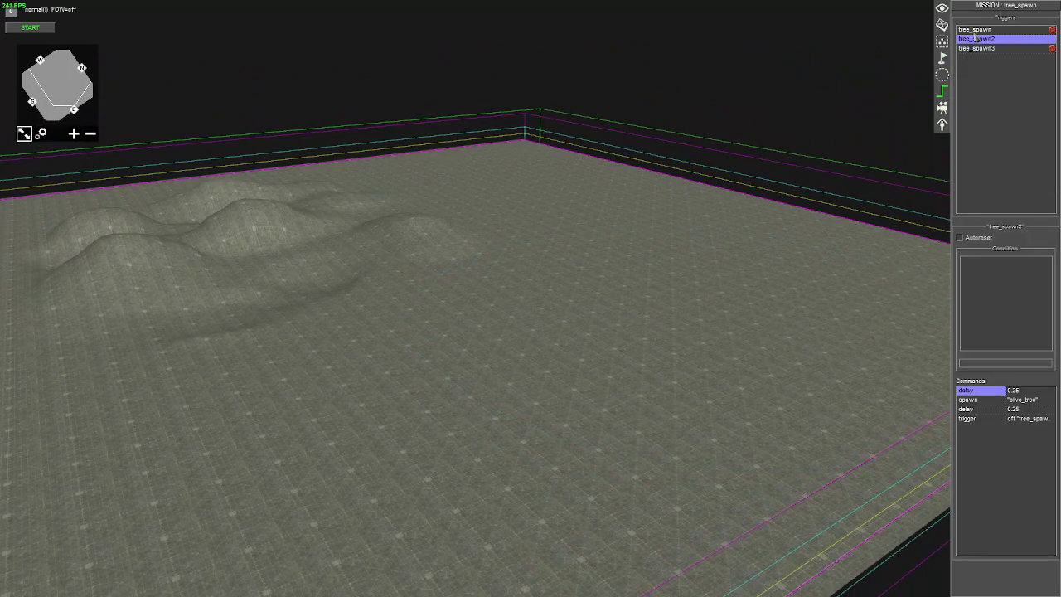
left_click(37, 31)
scroll(507, 404, "up", 3)
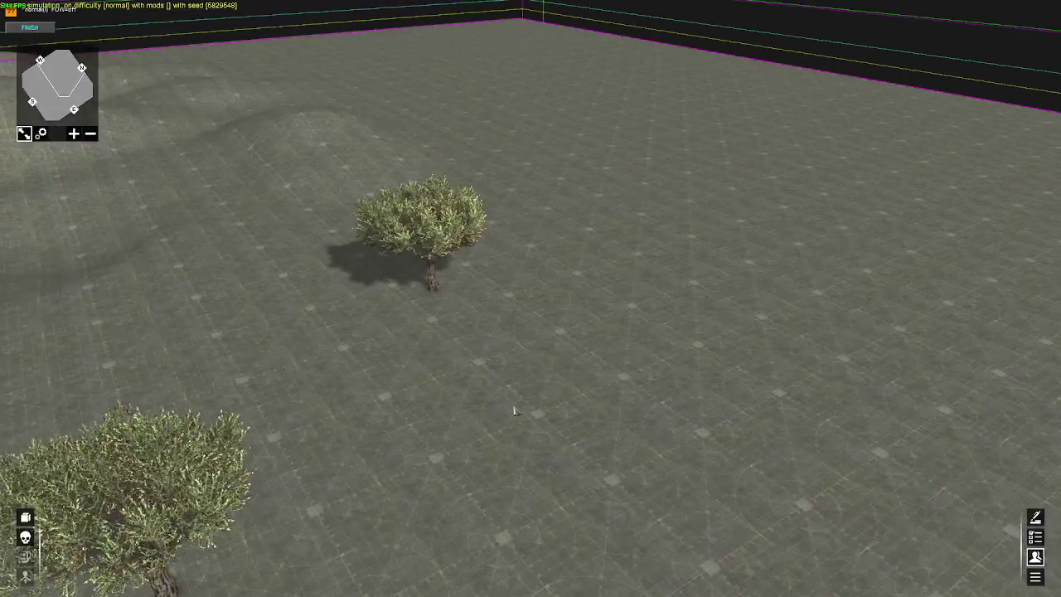
middle_click_drag(514, 410, 486, 324)
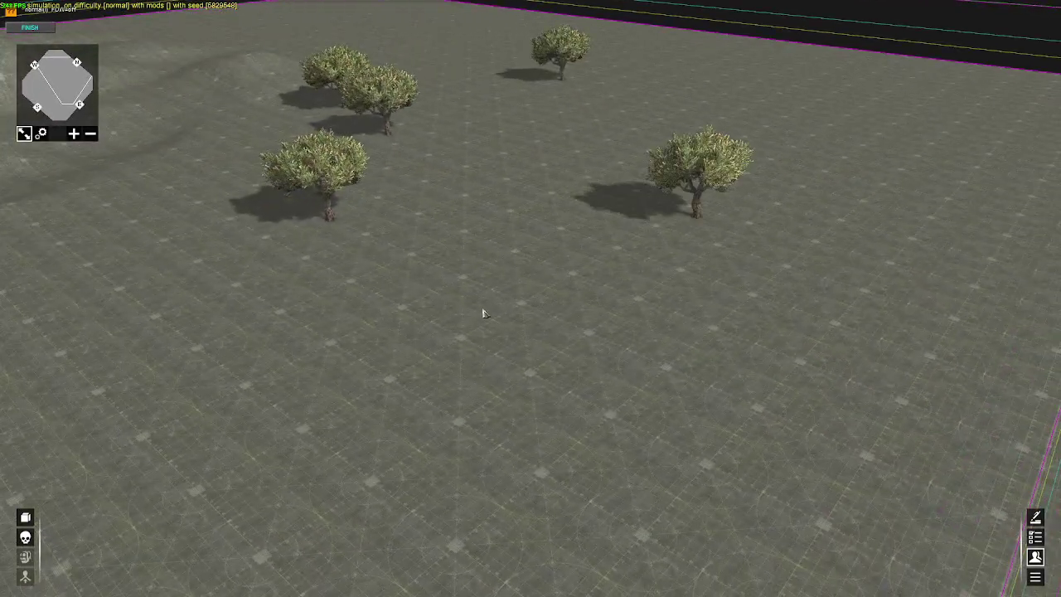
Display the waypoints in the running simulation and compare the spawned trees with waypoint 0's radius
key("F3")
left_click(942, 60)
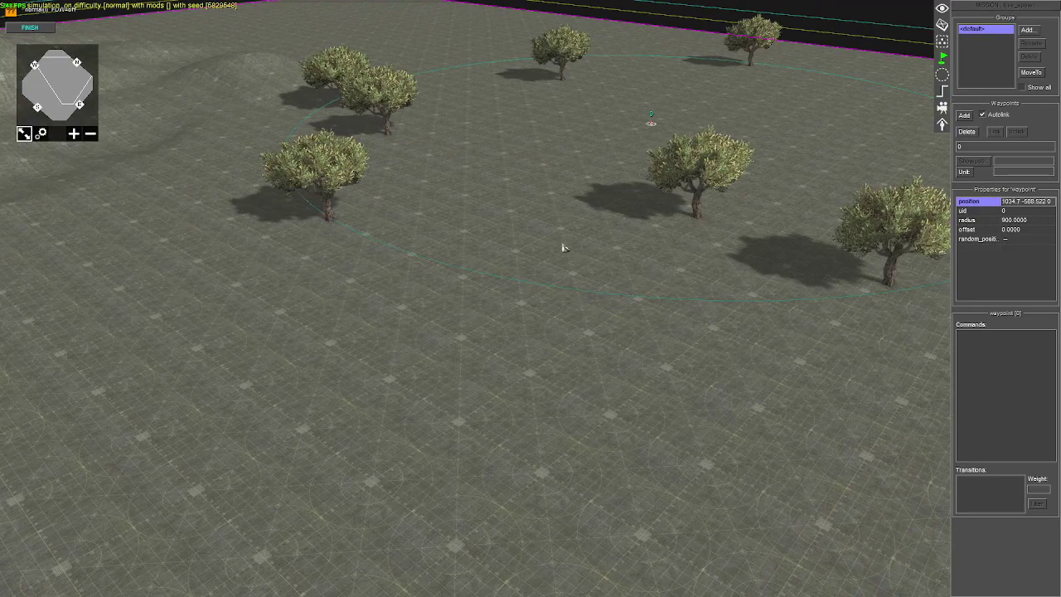
middle_click_drag(564, 249, 645, 232)
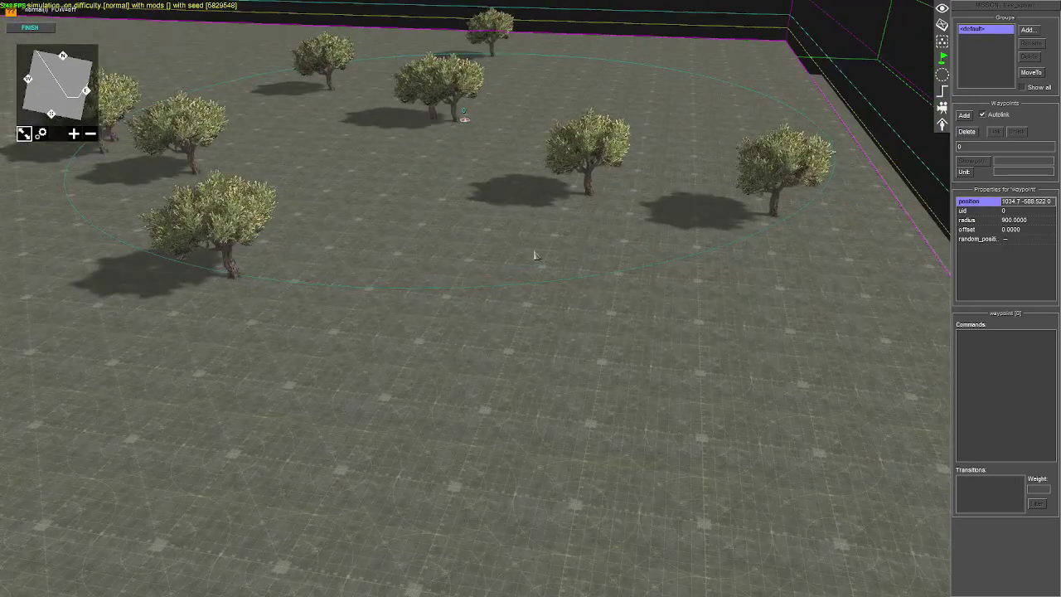
middle_click_drag(554, 256, 536, 257)
Move waypoint 0 onto the hills and inspect how the trees spawn there
right_click_drag(440, 427, 441, 417)
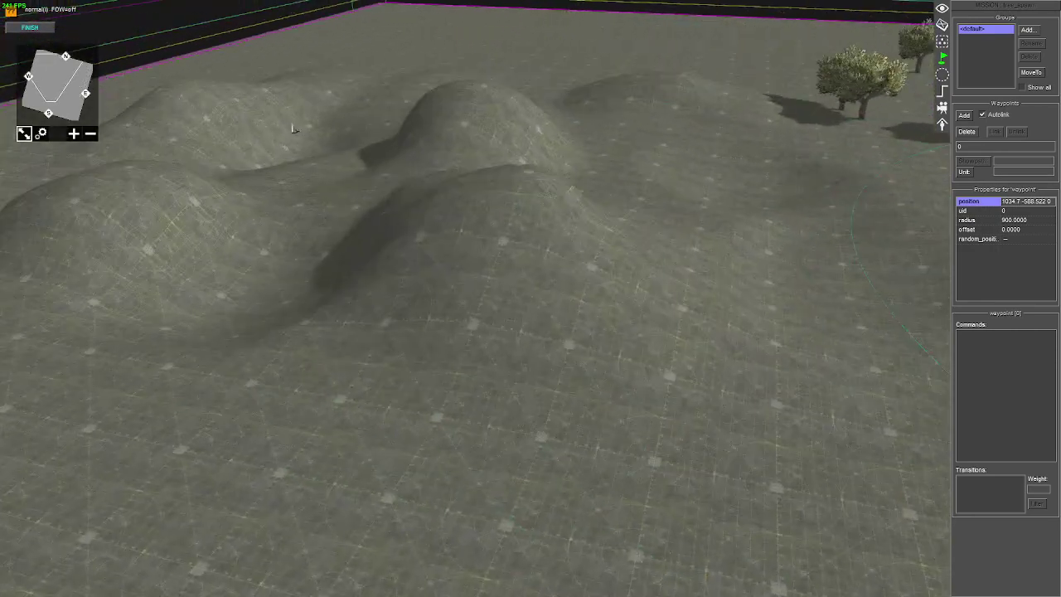
middle_click_drag(457, 224, 346, 172)
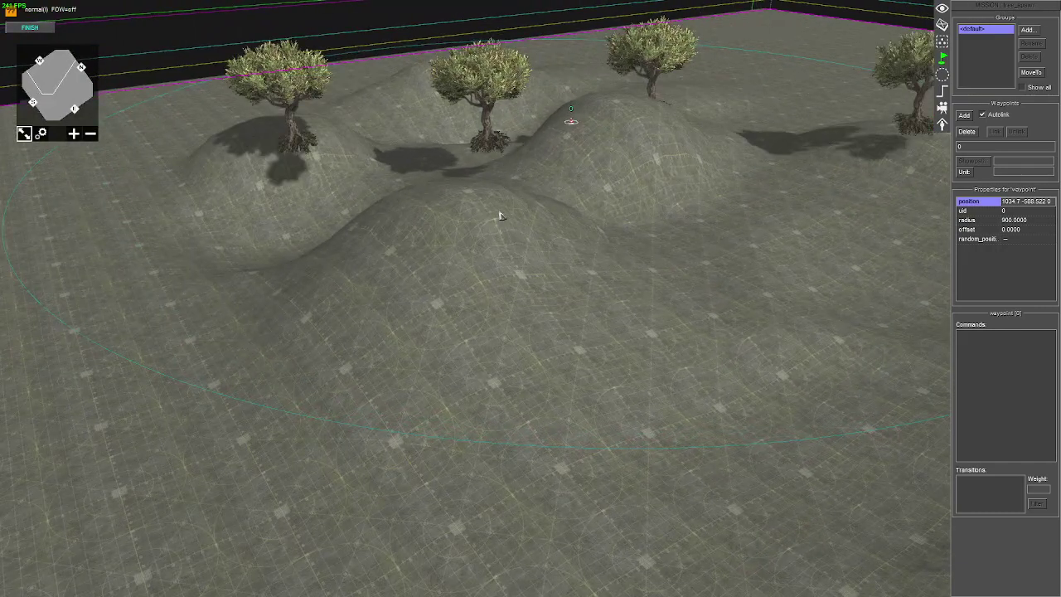
middle_click_drag(501, 215, 421, 213)
middle_click_drag(564, 533, 559, 353)
left_click_drag(387, 139, 387, 141)
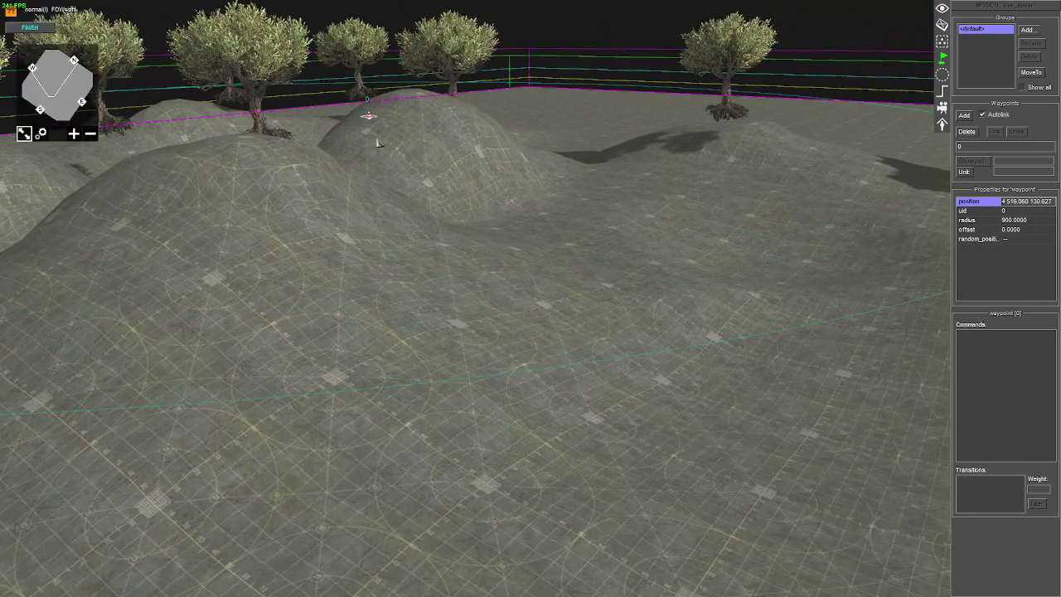
Set waypoint 0's offset to 500 and view the trees around the hills
left_click(1026, 231)
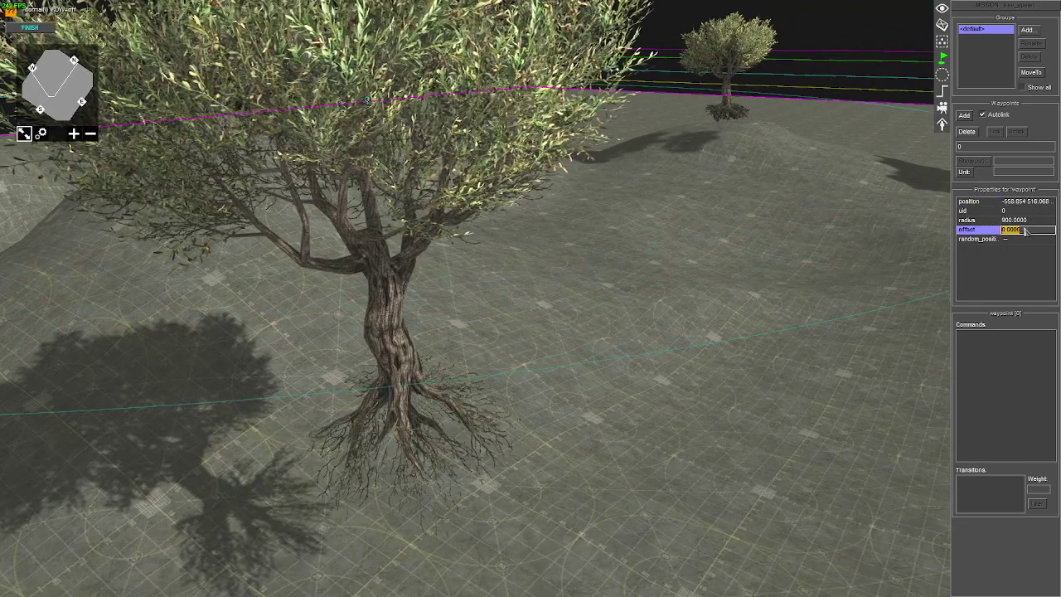
type("5600")
key("BackSpace")
key("BackSpace")
key("BackSpace")
key("BackSpace")
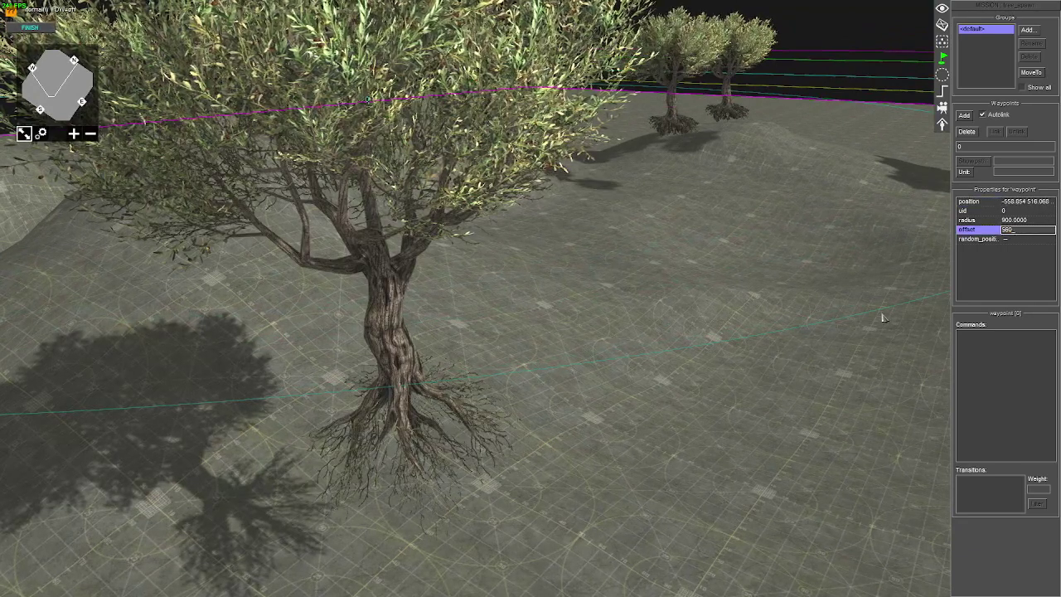
type("500")
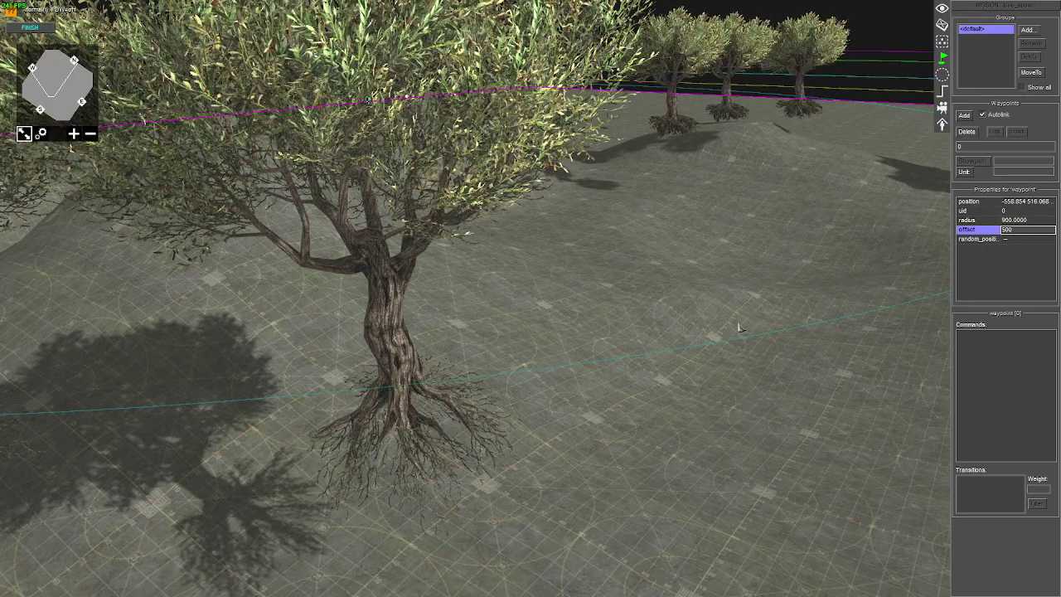
key("Return")
scroll(743, 414, "down", 5)
middle_click_drag(702, 345, 578, 282)
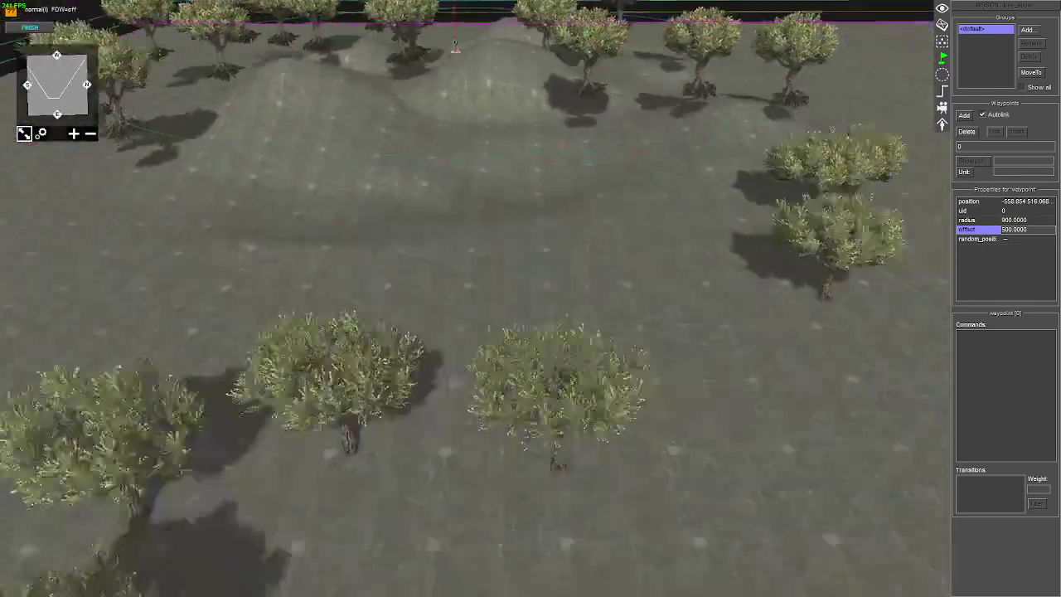
Turn off camera position clipping and examine the height of the trees spawned with the waypoint offset
key("F2")
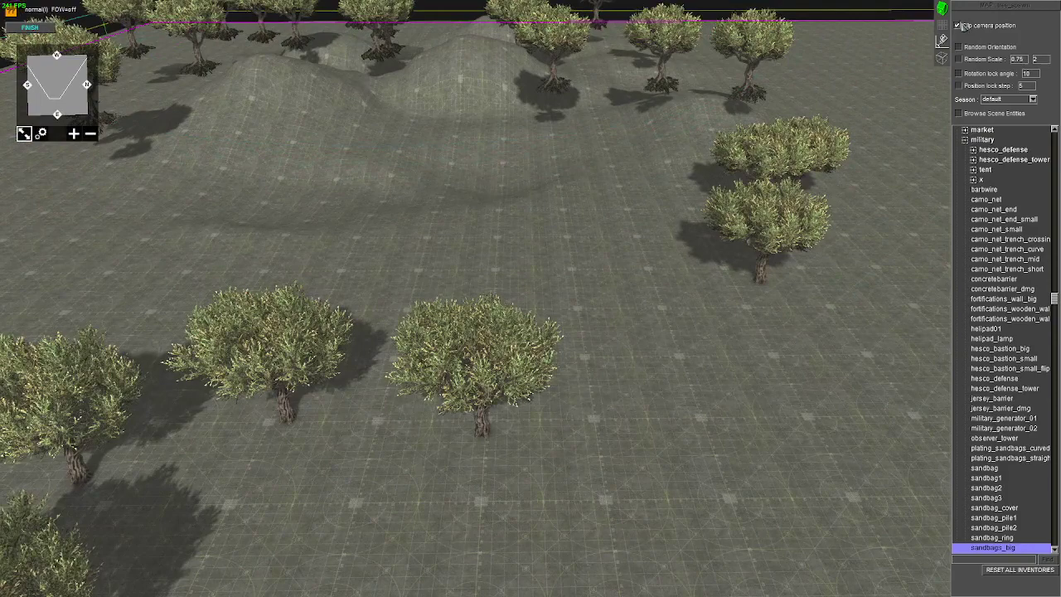
left_click(960, 26)
scroll(635, 114, "down", 5)
scroll(634, 113, "down", 5)
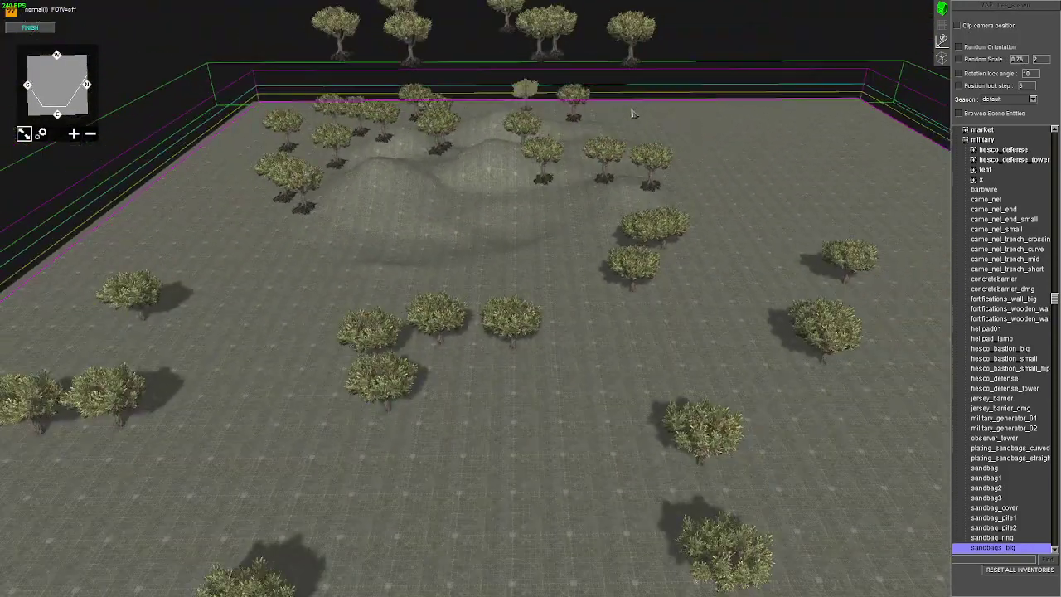
middle_click_drag(634, 113, 418, 341)
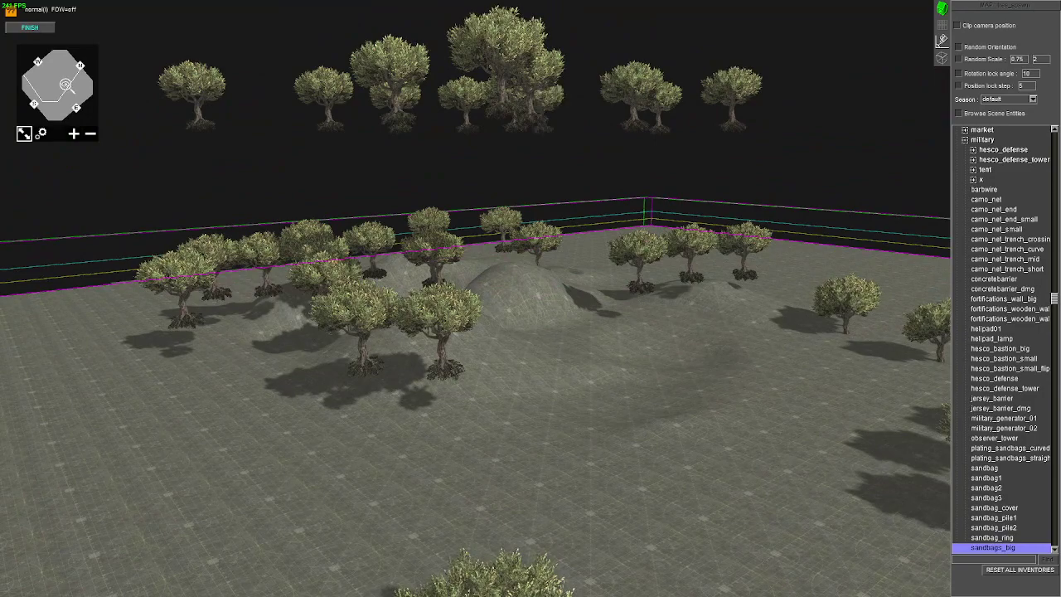
Finish the simulation and switch the active trigger from tree_spawn2 to tree_spawn3
left_click(44, 31)
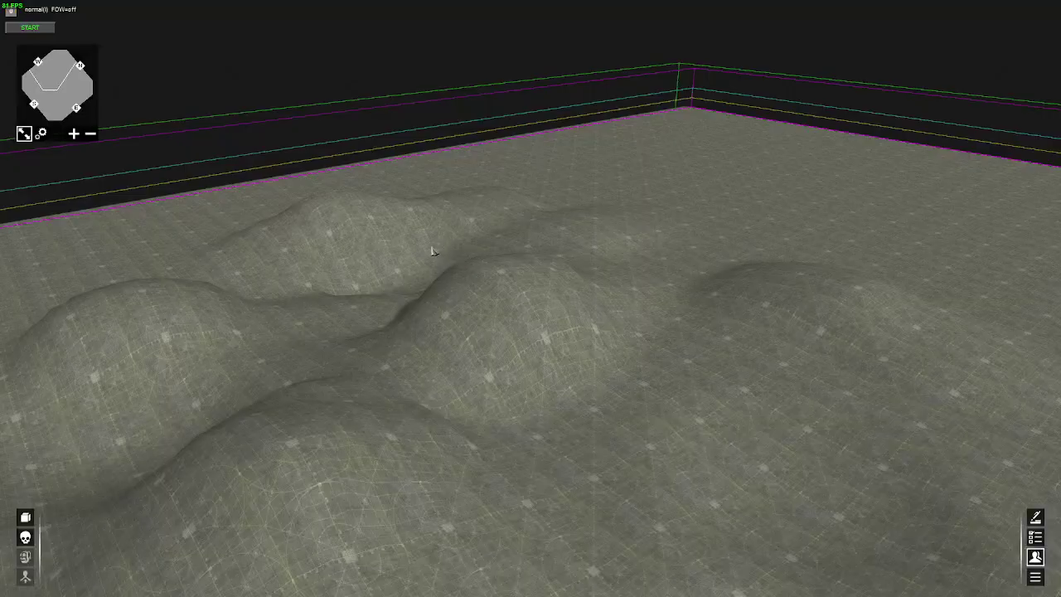
middle_click_drag(508, 253, 602, 379)
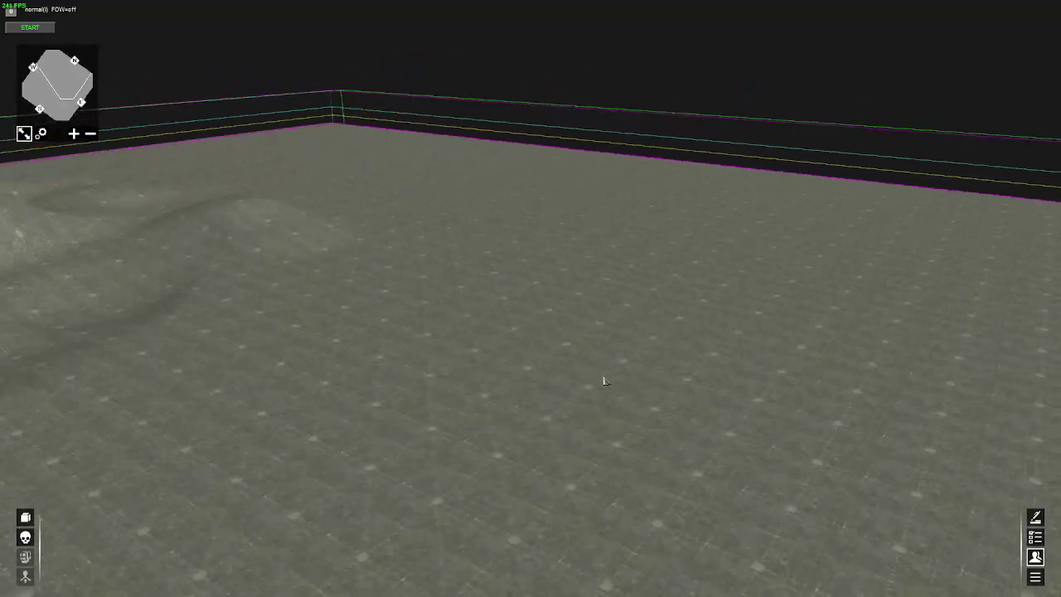
key("F3")
left_click(942, 107)
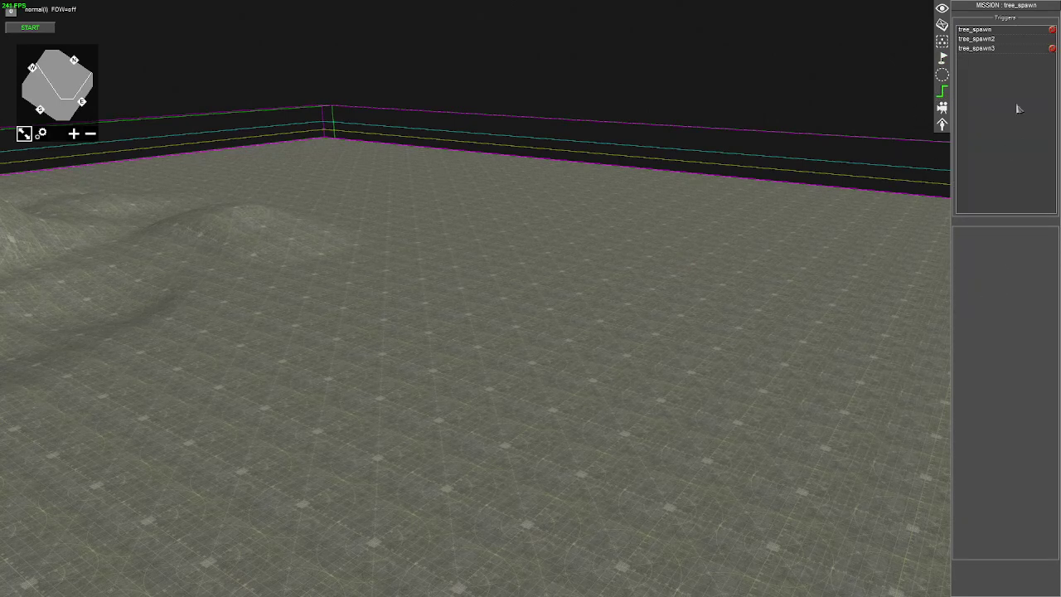
left_click(978, 39)
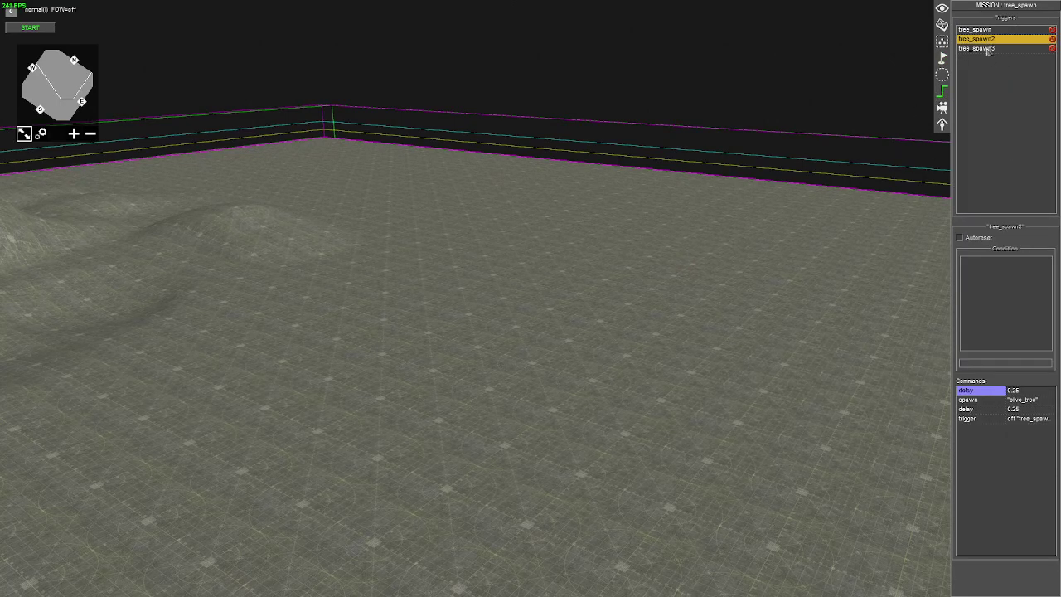
left_click(986, 50)
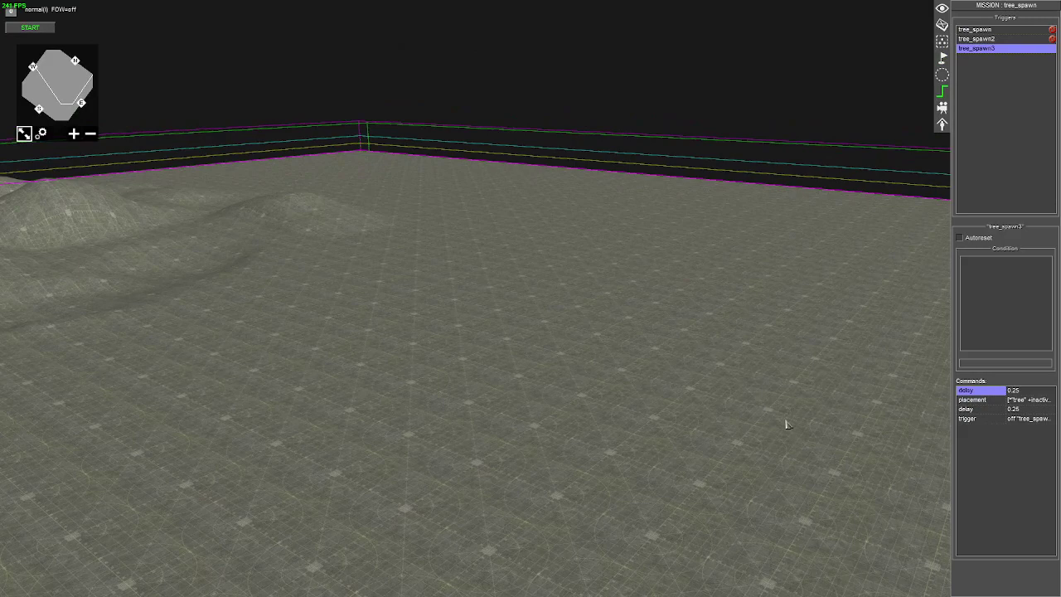
Show waypoint 0 on the flat ground and start the simulation with the placement trigger tree_spawn3
left_click(942, 57)
middle_click_drag(830, 254, 778, 246)
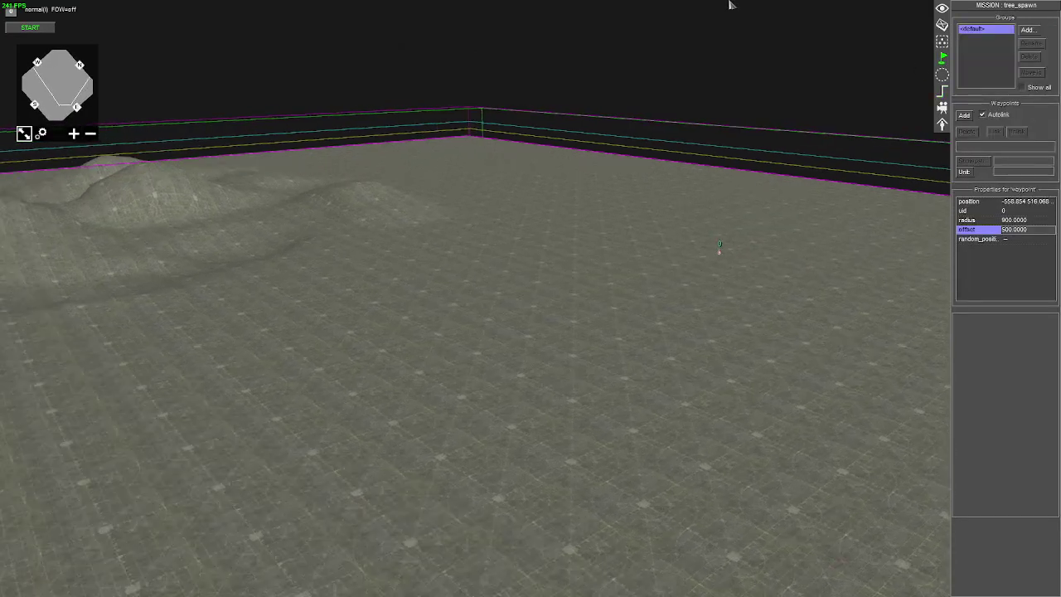
middle_click_drag(887, 290, 882, 292)
left_click(35, 28)
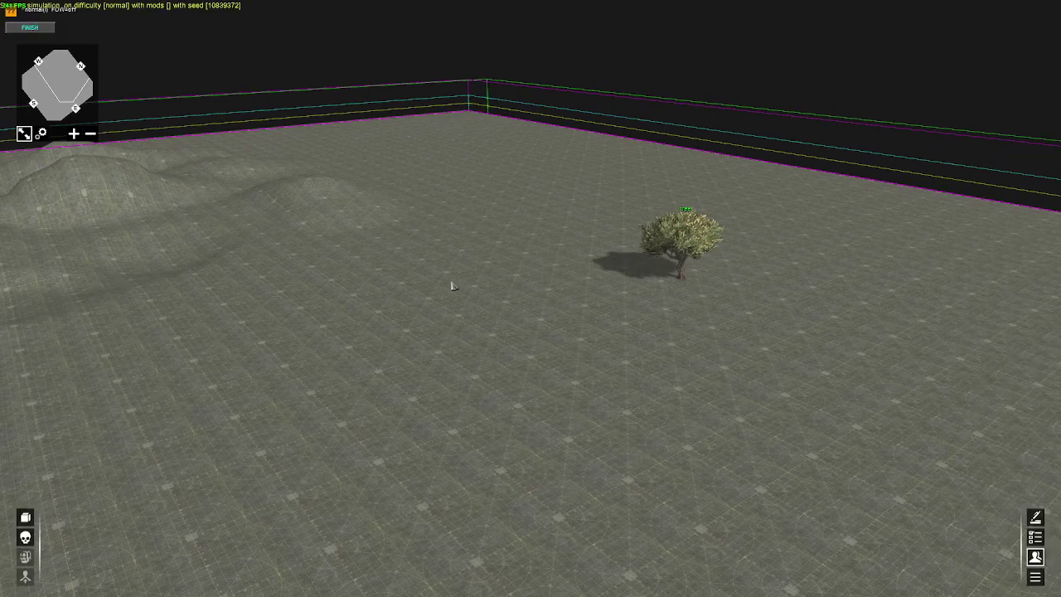
middle_click_drag(645, 282, 646, 440)
Select waypoint 0 in the running simulation and move it across the flat ground to place trees
key("F3")
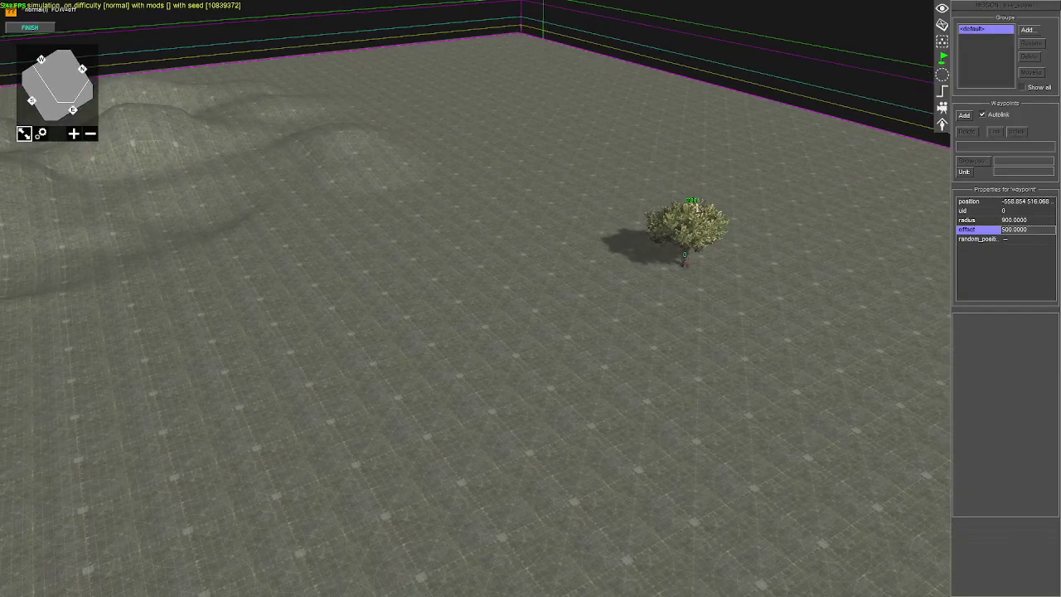
left_click(602, 346)
key("Down")
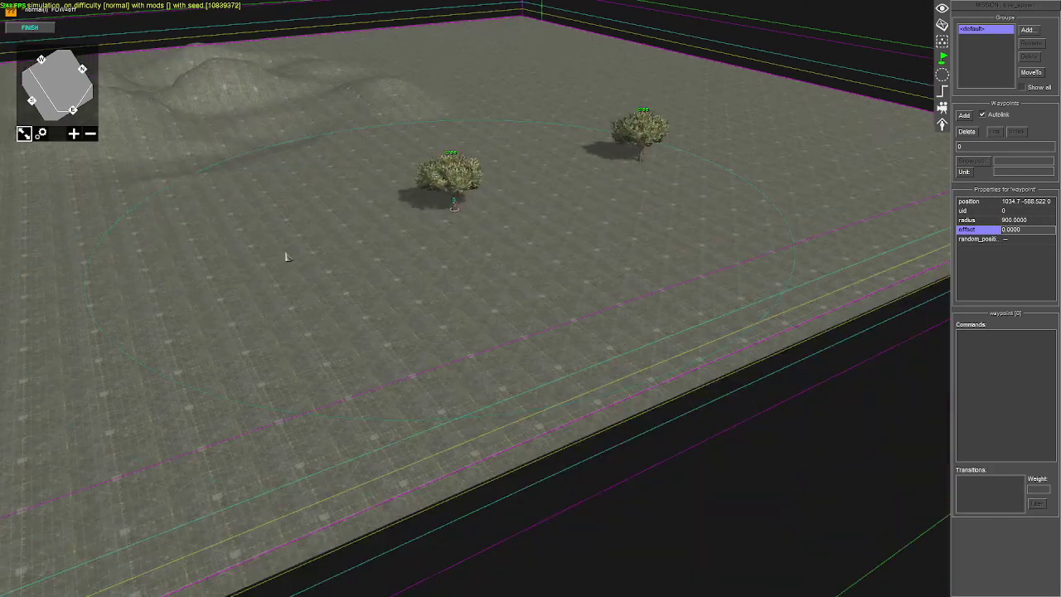
key("Left")
Move waypoint 0 onto two hilltops and into the dip in front of them to place a tree at each
right_click(361, 73)
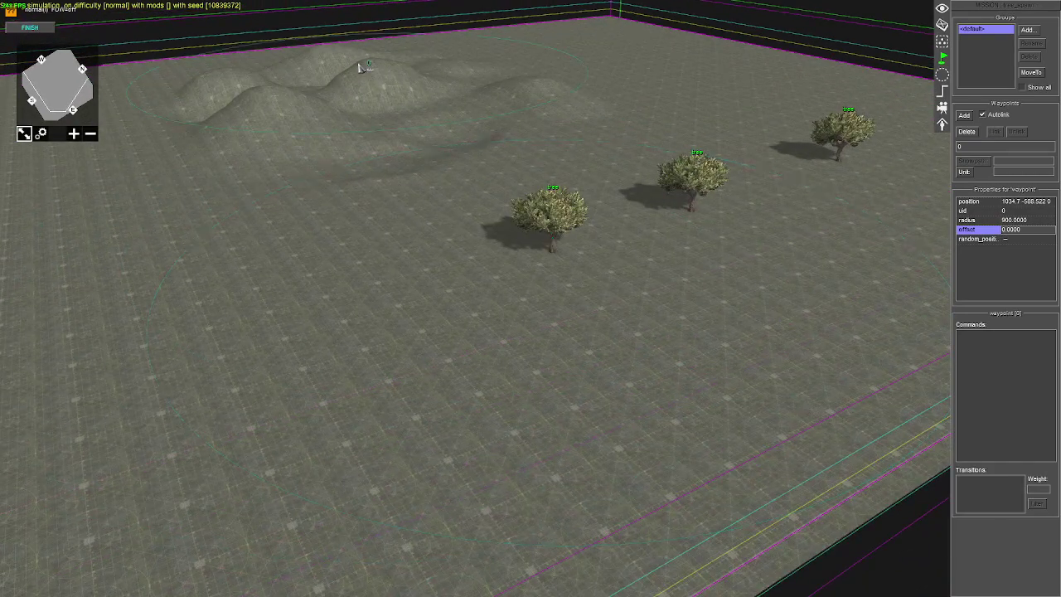
right_click(283, 206)
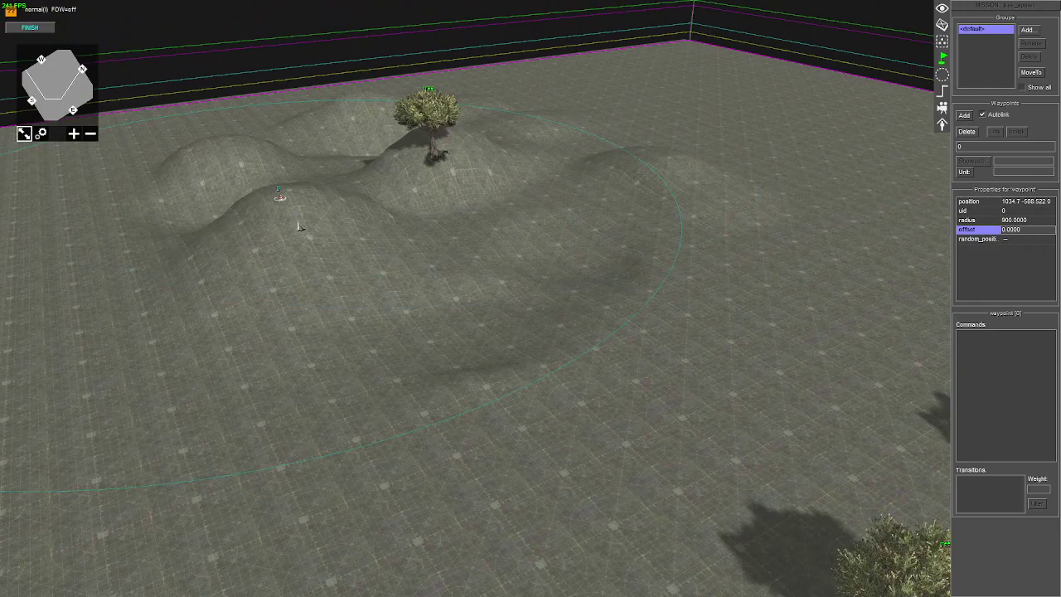
scroll(303, 228, "up", 3)
middle_click_drag(312, 260, 438, 226)
right_click(514, 224)
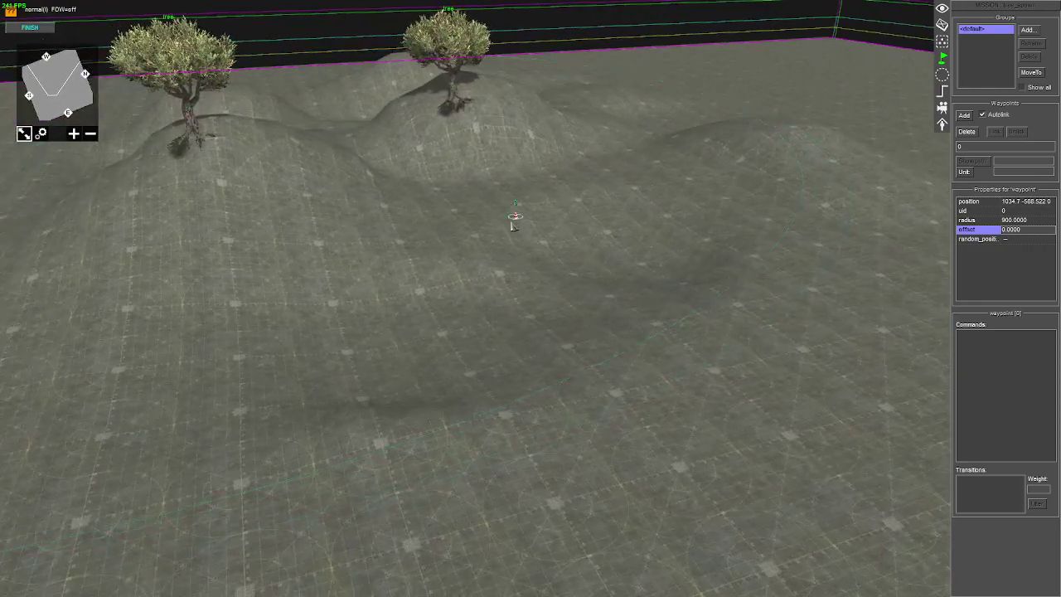
left_click(512, 221)
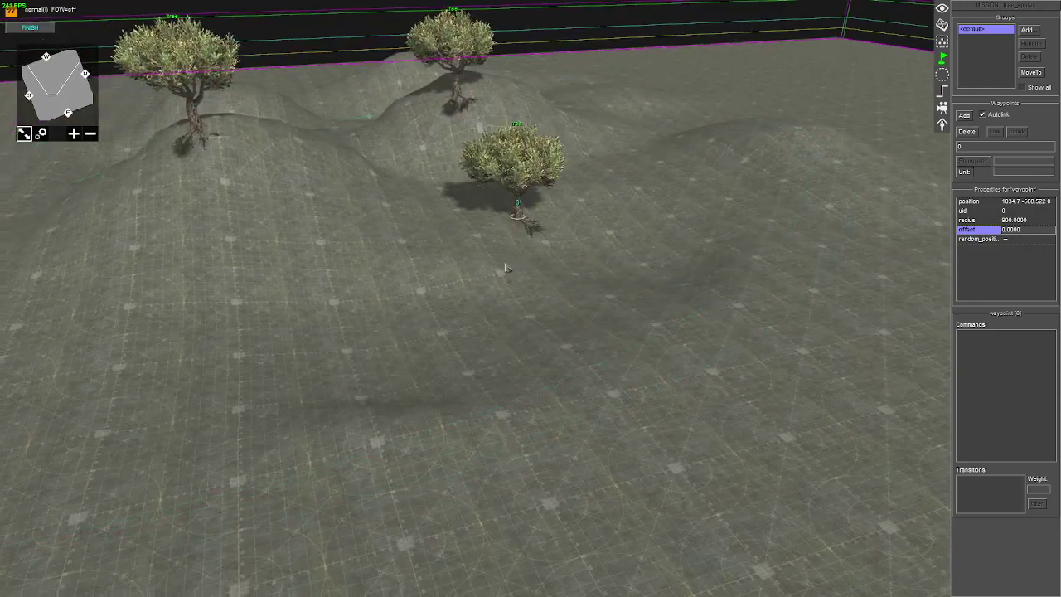
Move waypoint 0 to further spots among the hills to place more trees
right_click_drag(505, 265, 718, 280)
middle_click_drag(696, 294, 1028, 29)
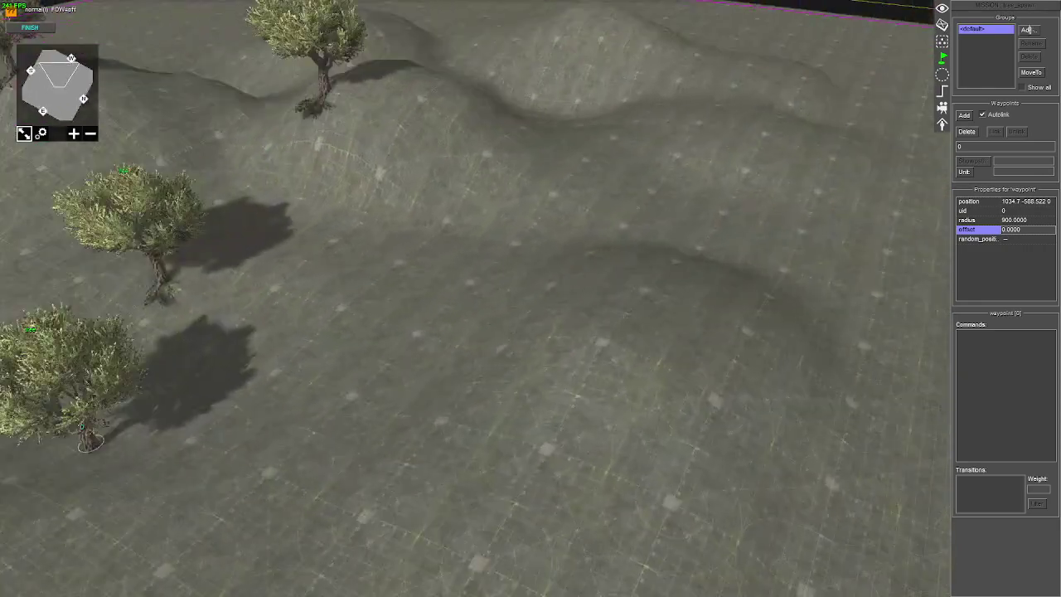
right_click(733, 228)
middle_click_drag(733, 228, 571, 319)
right_click(738, 268)
right_click(572, 330)
Move waypoint 0 onto the flat ground beyond the hills to place another tree
middle_click_drag(758, 465, 515, 439)
scroll(516, 440, "down", 5)
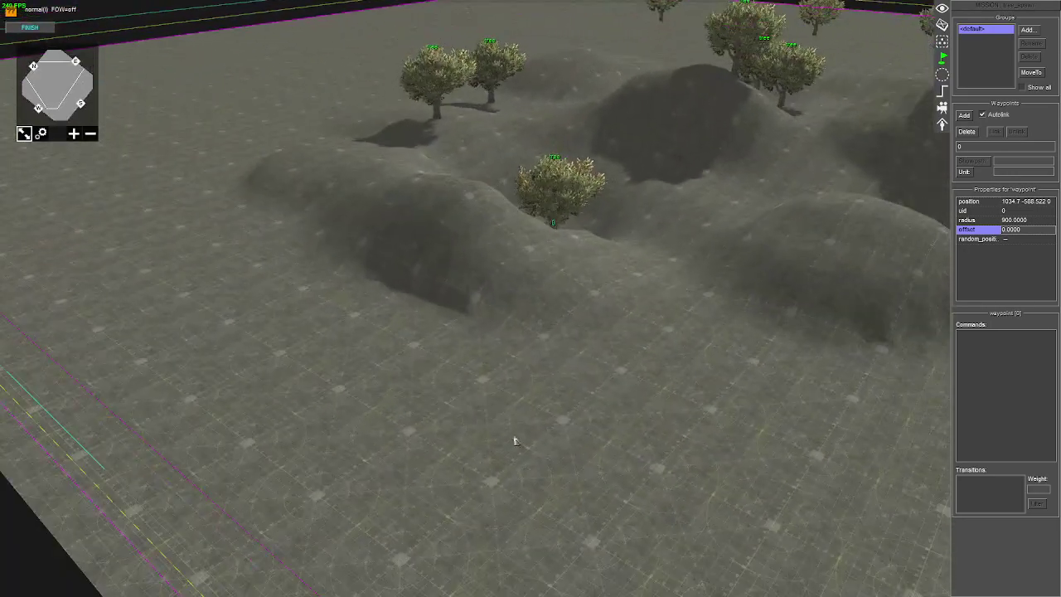
left_click(416, 419)
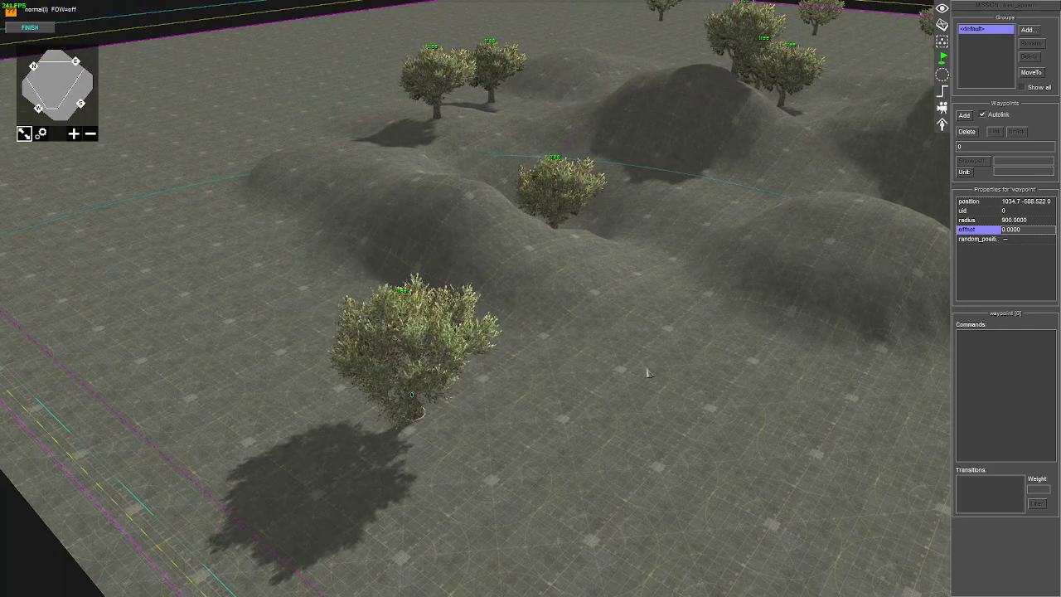
Move waypoint 0 onto the nearest hilltop to place another tree, and stop the simulation
left_click(832, 234)
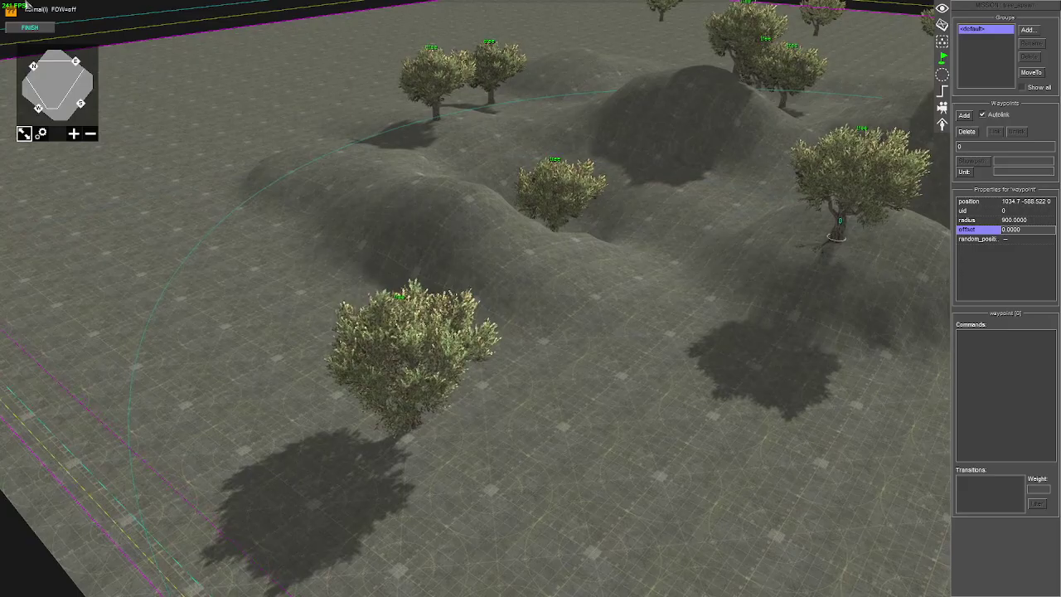
left_click(30, 28)
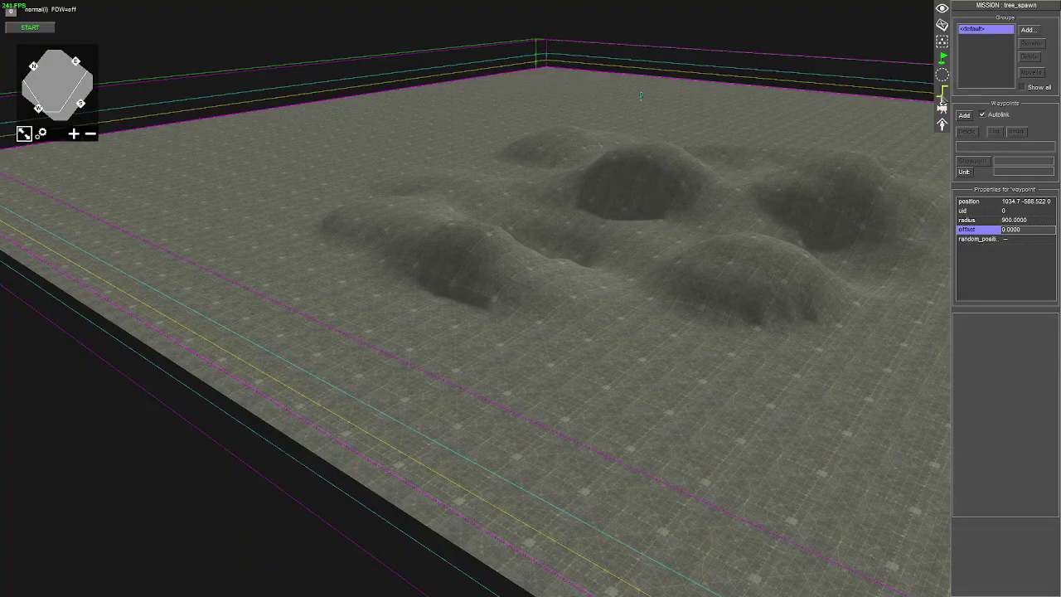
Enable the tree_spawn trigger and disable the tree_spawn3 trigger
left_click(942, 93)
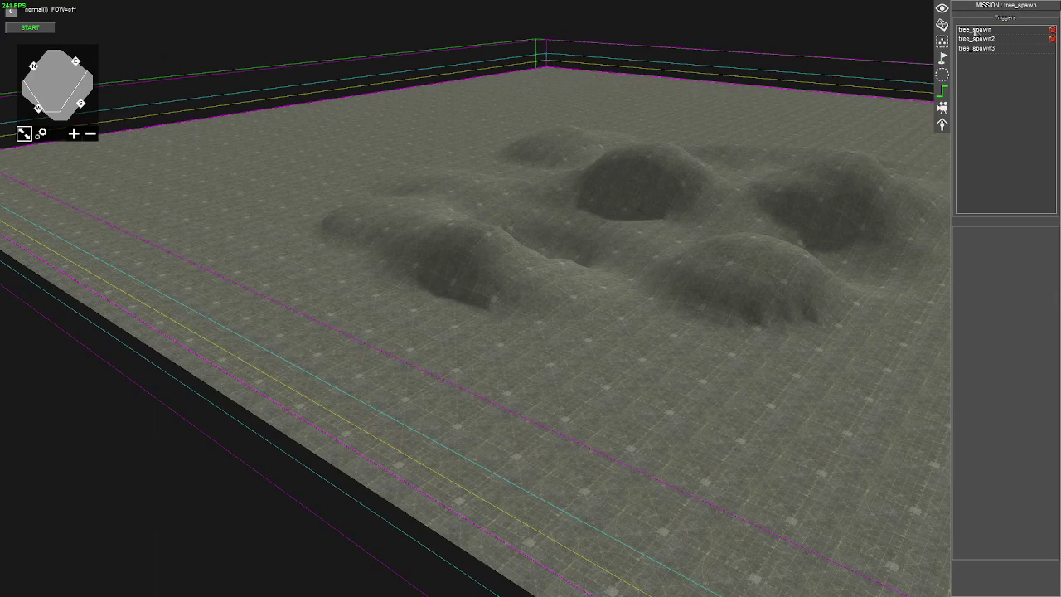
left_click(976, 30)
left_click(986, 51)
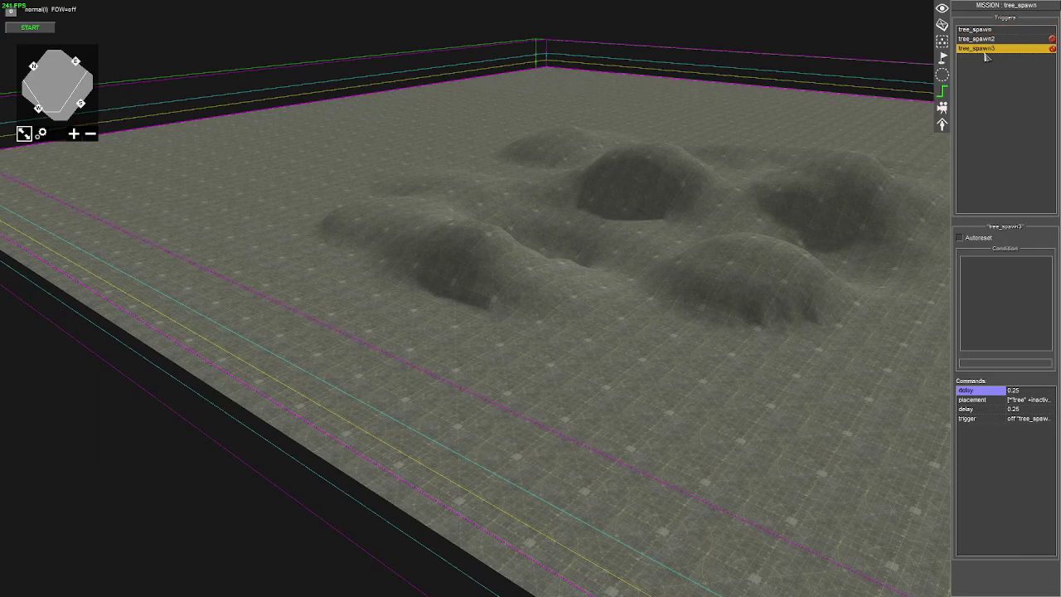
Start the simulation with waypoints shown, select waypoint 0 and move it onto the central hilltop
scroll(779, 189, "up", 3)
middle_click_drag(779, 190, 863, 165)
left_click(943, 59)
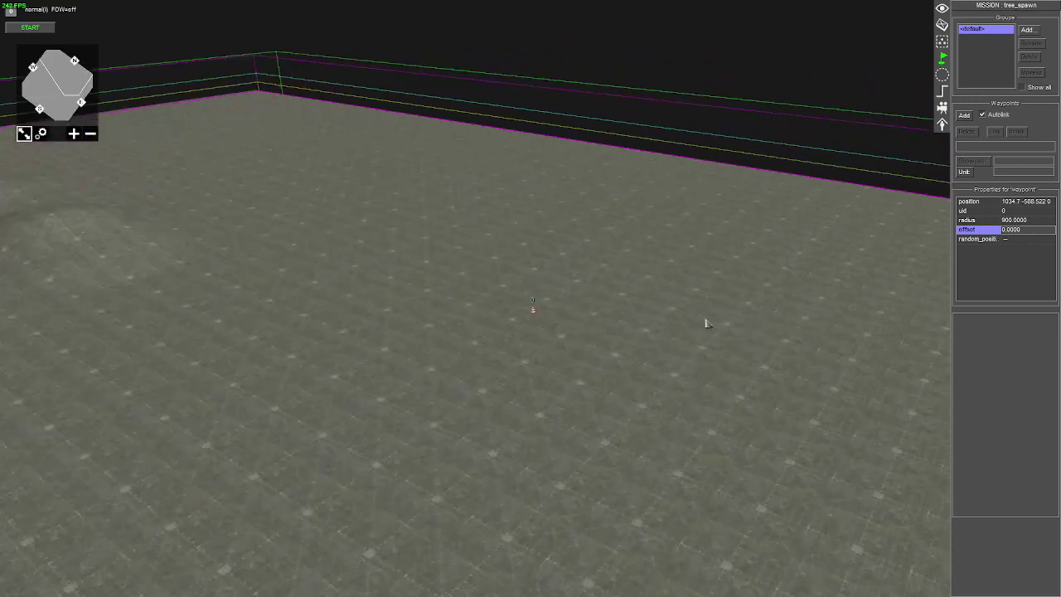
middle_click_drag(706, 322, 173, 172)
left_click(30, 28)
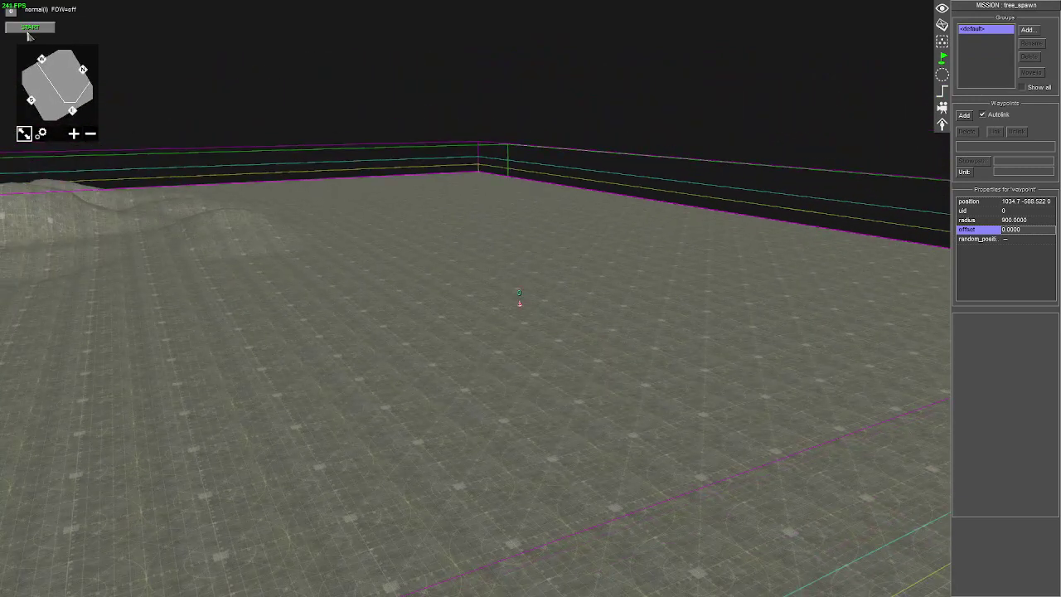
key("F3")
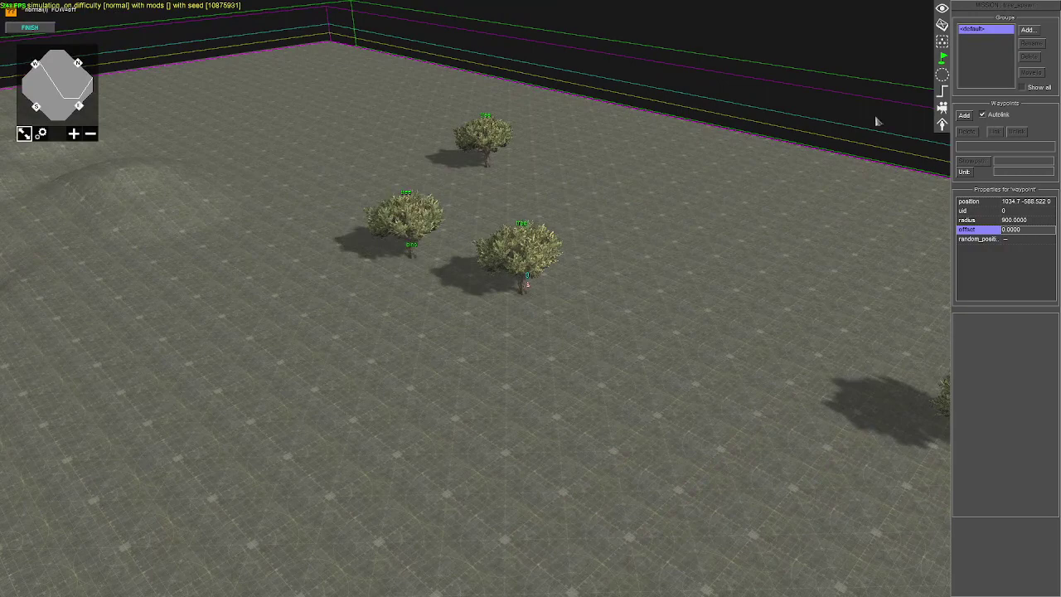
left_click(527, 284)
middle_click_drag(432, 313, 191, 302)
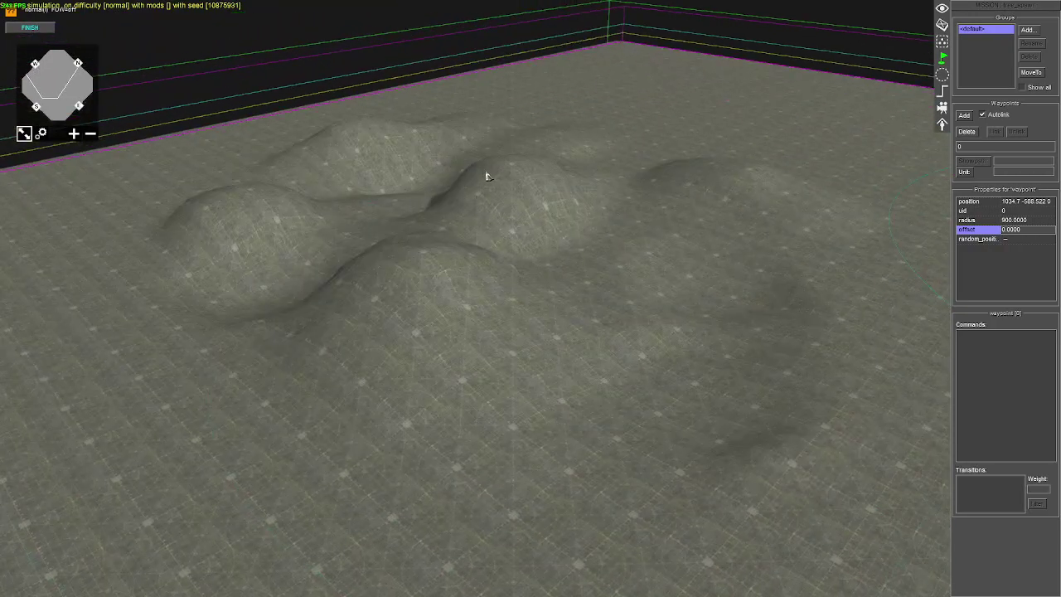
middle_click_drag(501, 333, 995, 284)
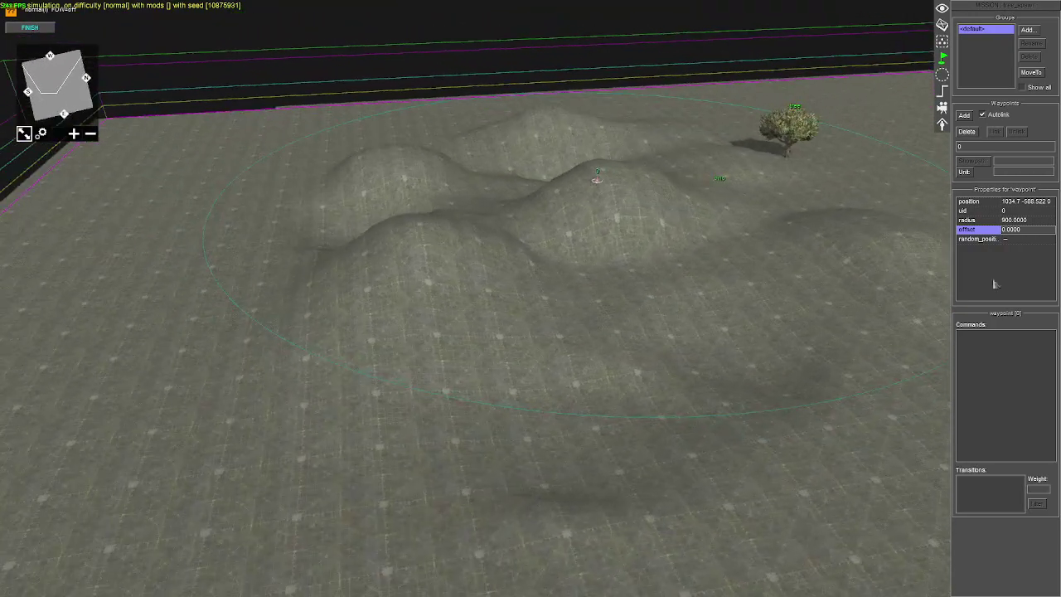
Examine how the trees spawn around waypoint 0 on the hills, and stop the simulation
scroll(718, 344, "up", 3)
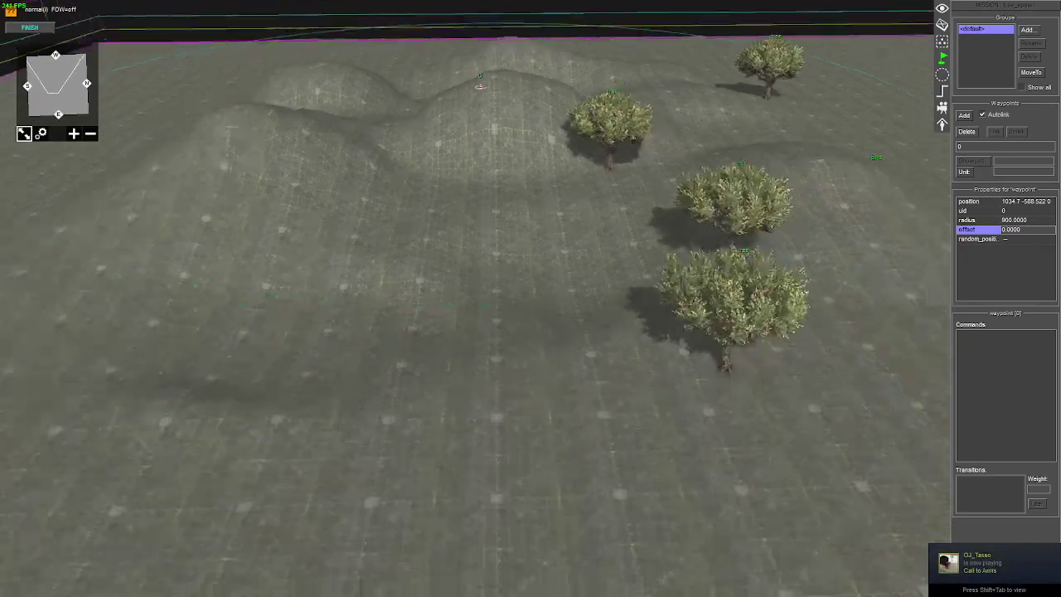
scroll(346, 341, "down", 3)
middle_click_drag(346, 341, 393, 326)
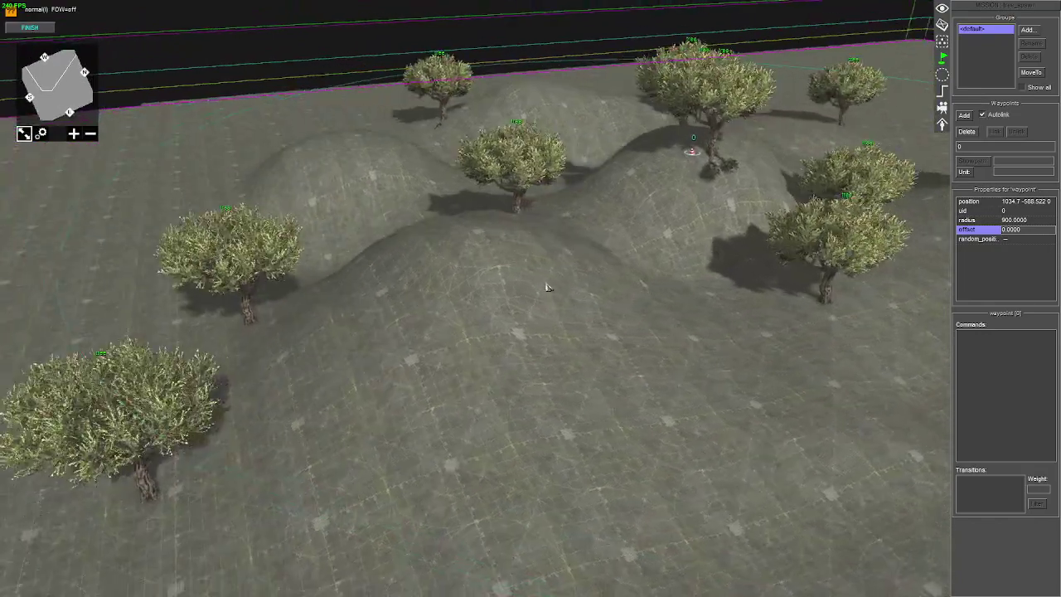
left_click(509, 270)
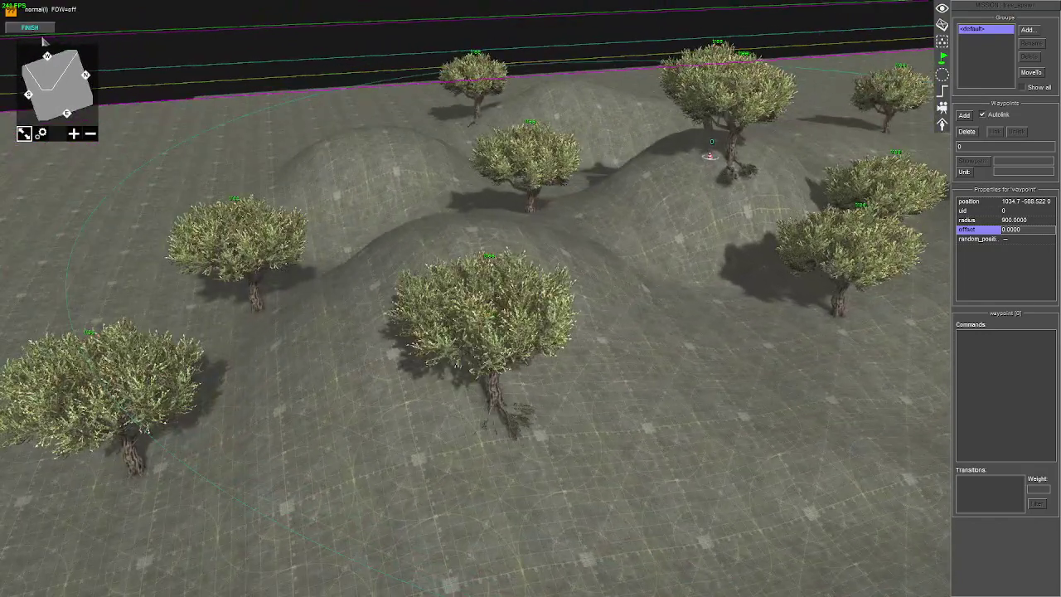
left_click(33, 28)
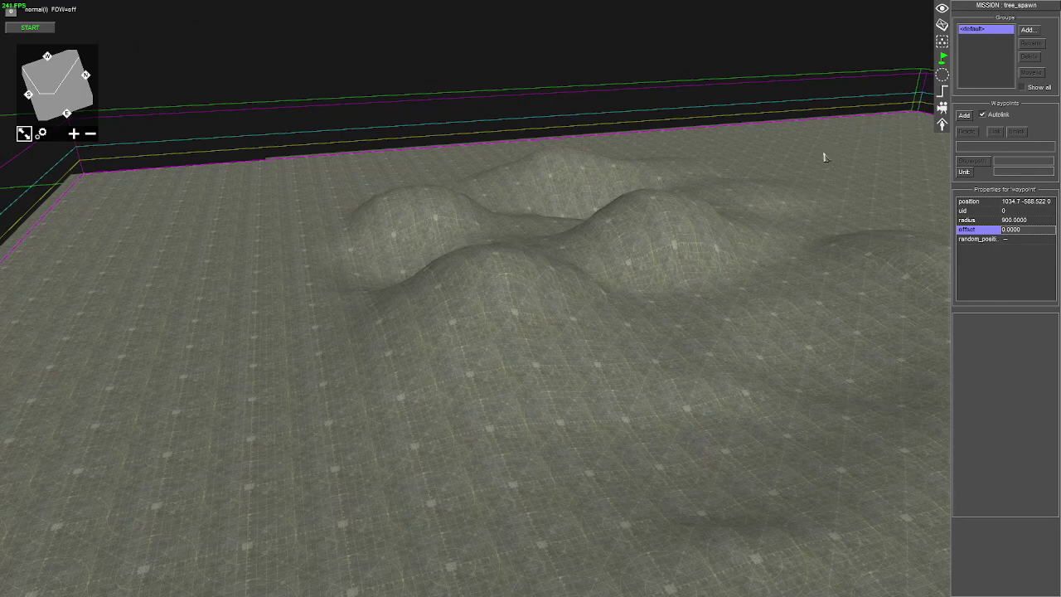
Review the properties of the spawn and placement commands in the tree_spawn trigger
left_click(946, 94)
middle_click_drag(735, 231, 904, 75)
left_click(972, 30)
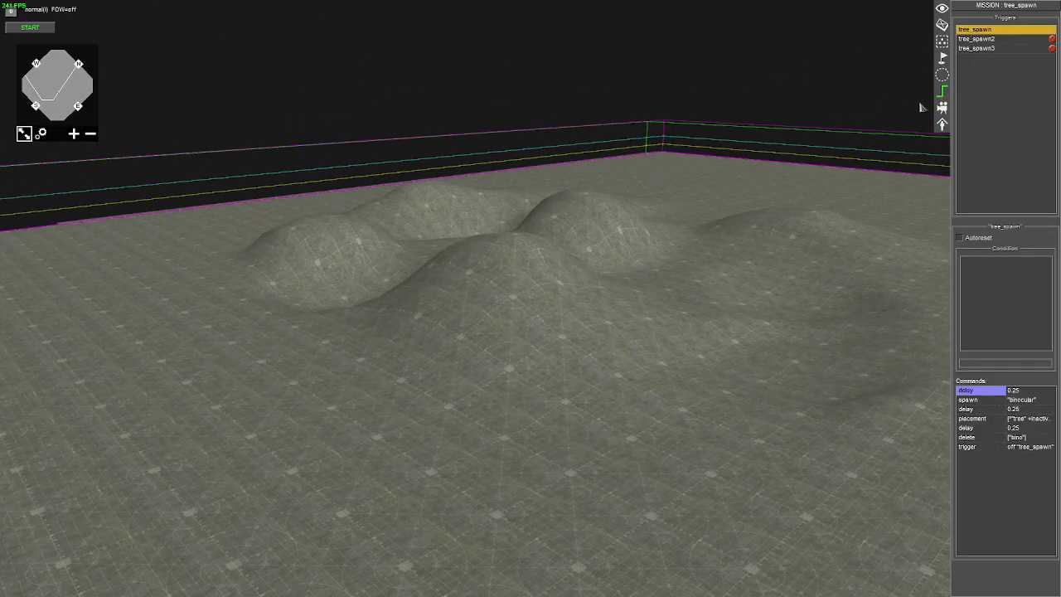
left_click(978, 401)
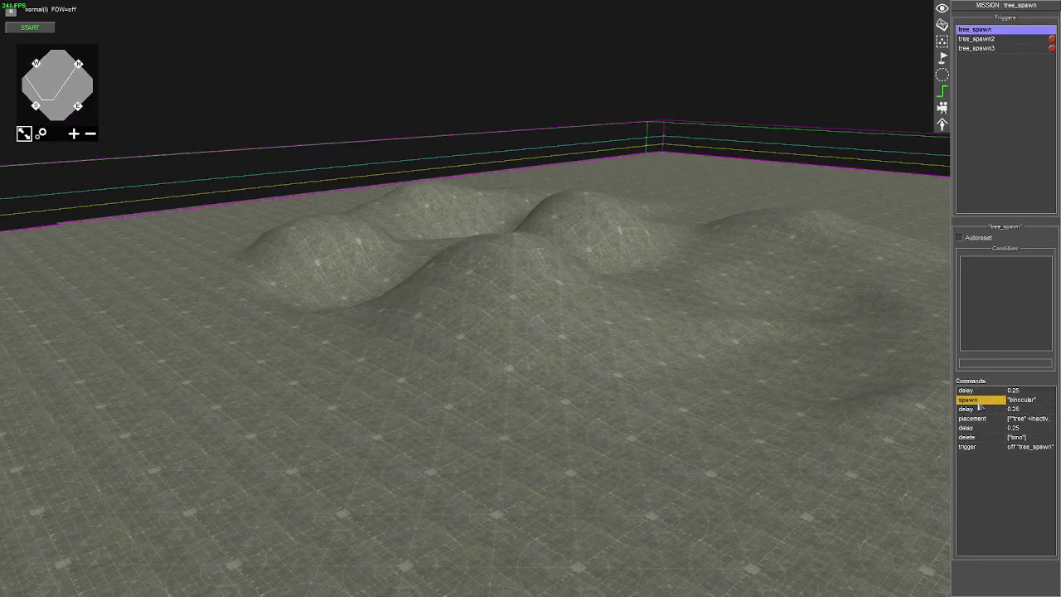
double_click(975, 401)
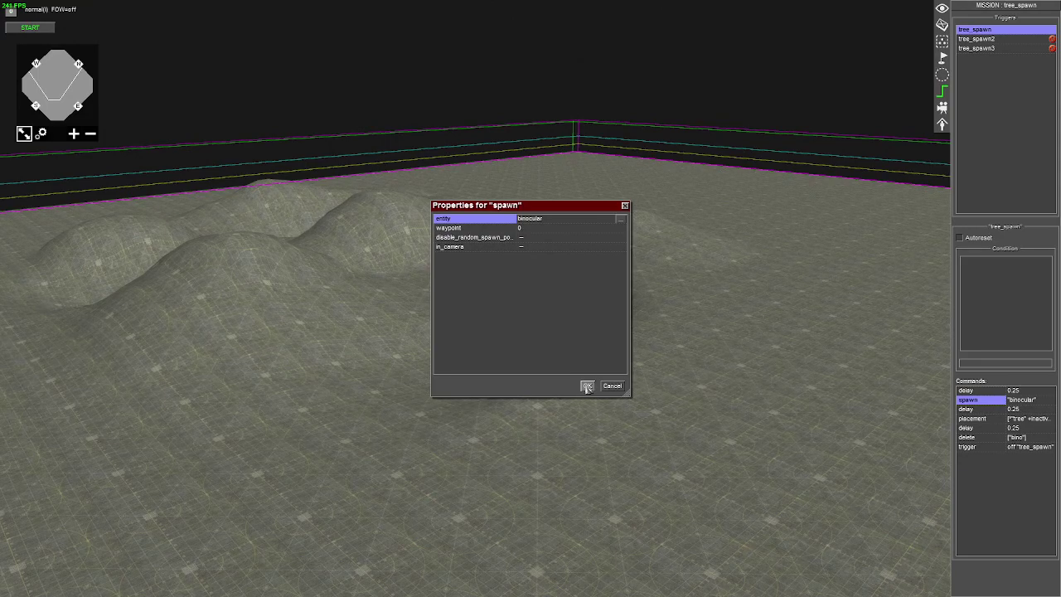
left_click(587, 386)
key("Right")
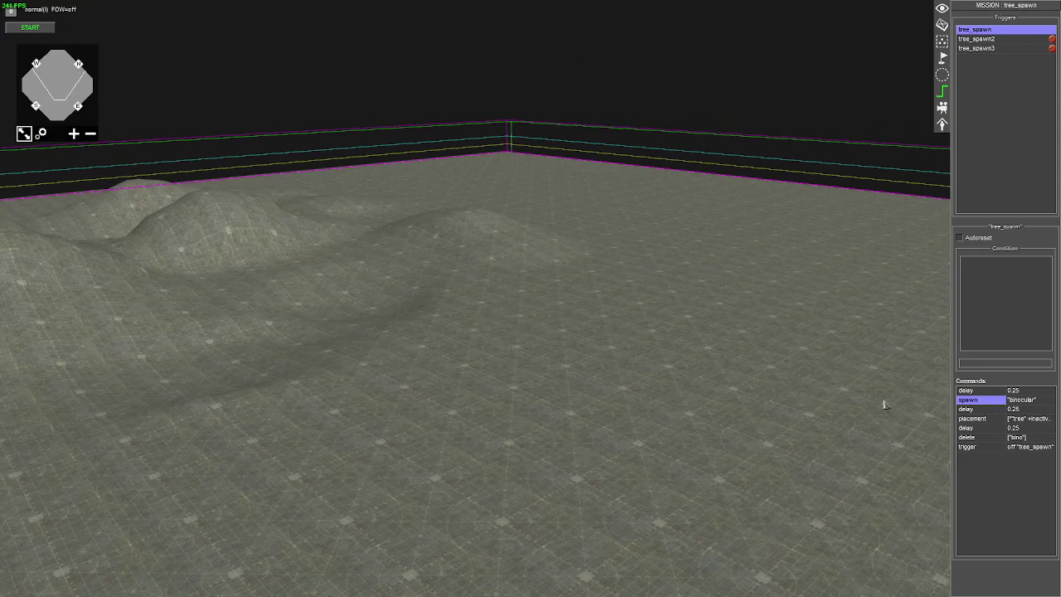
double_click(971, 418)
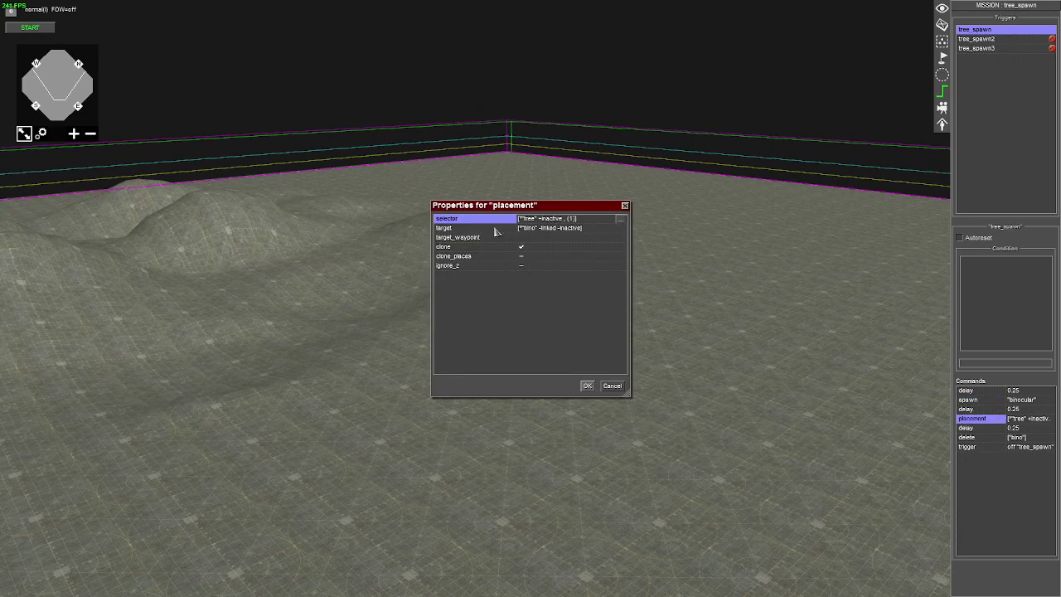
left_click(609, 383)
Select the four hidden plants in the map corner and review their tags
middle_click_drag(612, 400, 216, 401)
key("Up")
key("Left")
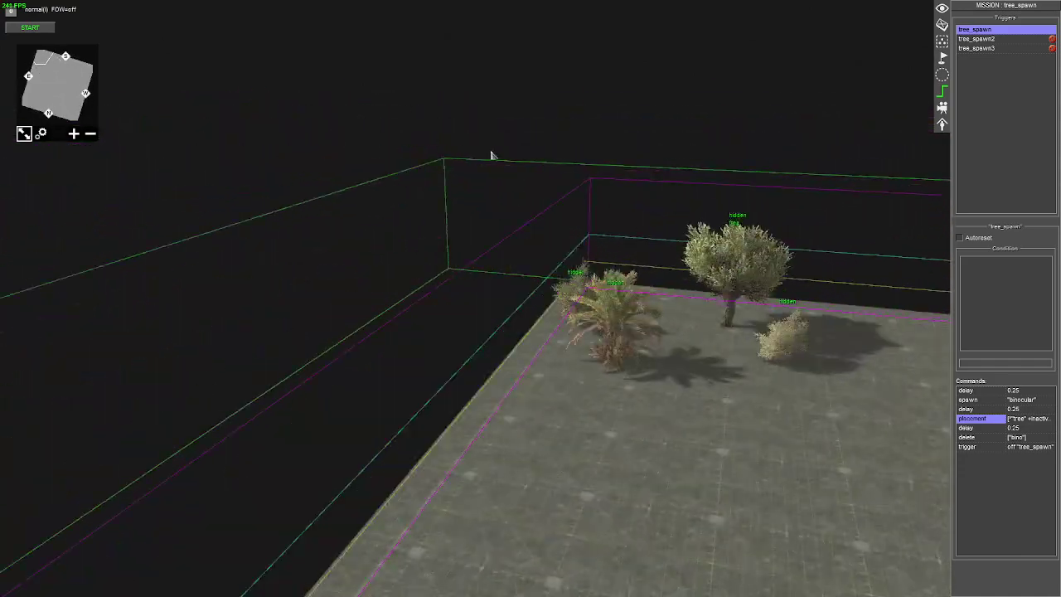
middle_click_drag(632, 351, 537, 337)
middle_click_drag(637, 236, 635, 344)
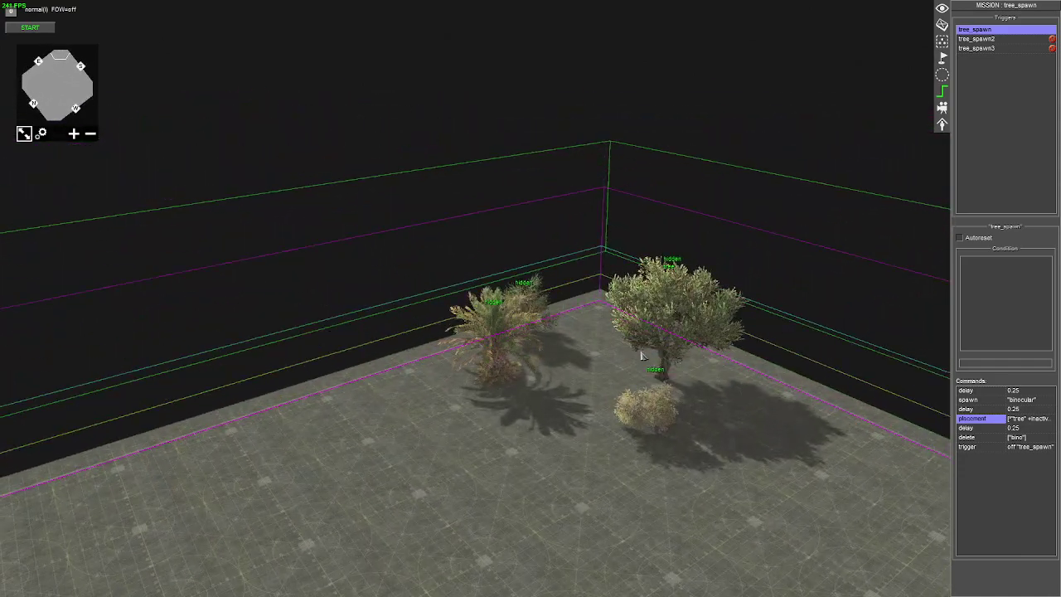
left_click(942, 24)
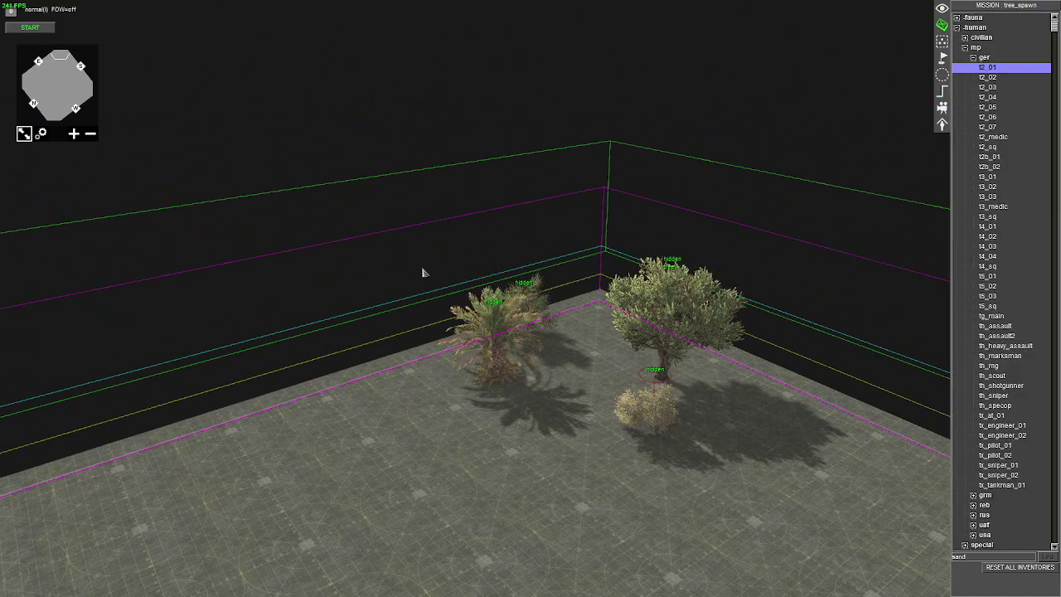
left_click_drag(423, 271, 755, 469)
key("ctrl+t")
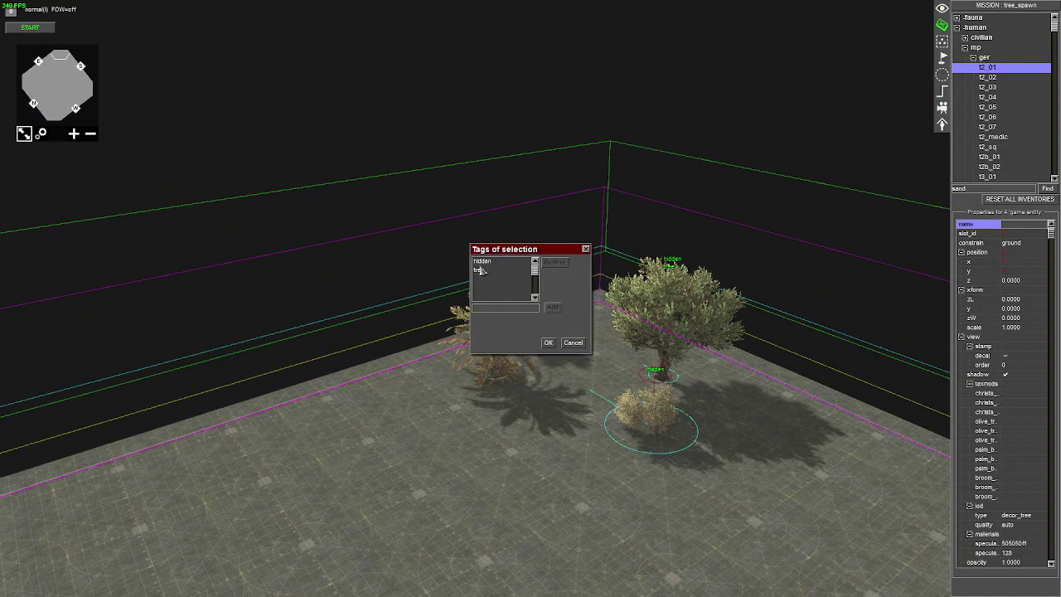
left_click(480, 272)
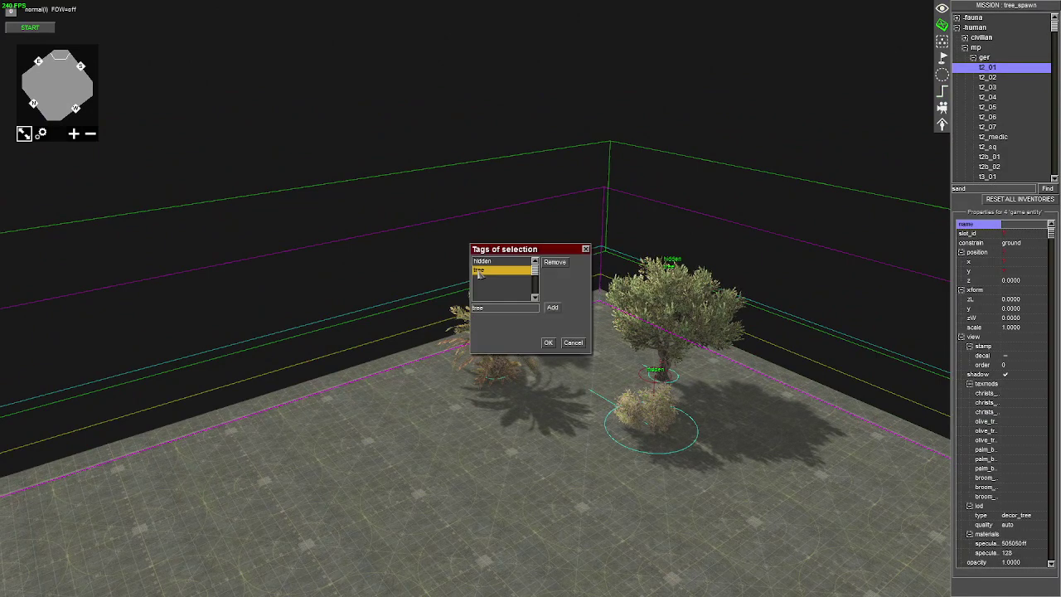
left_click(549, 344)
middle_click_drag(549, 452, 643, 529)
left_click(1051, 563)
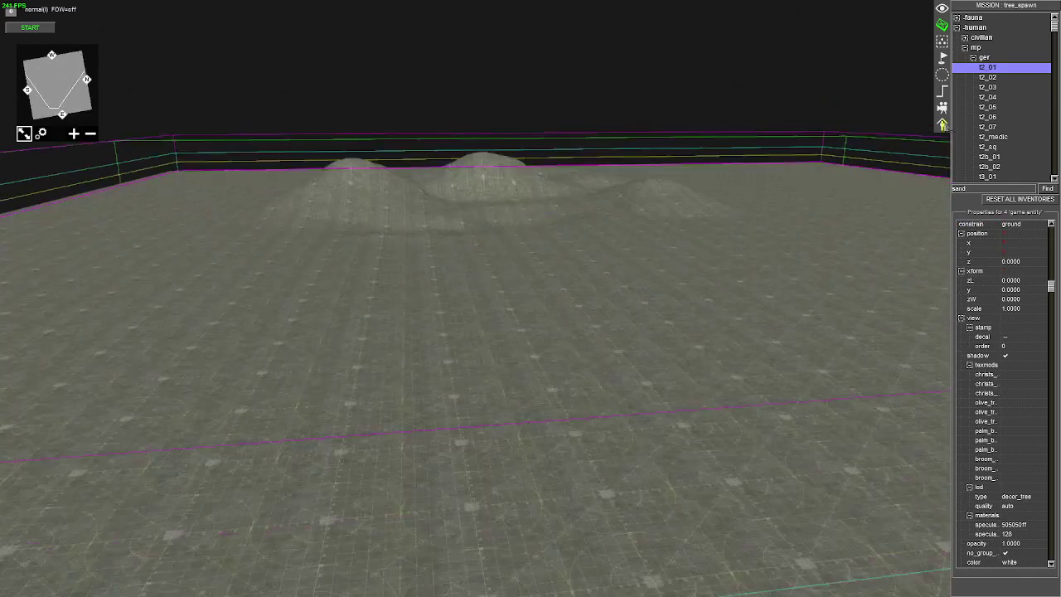
Inspect the target selector of the placement command in the tree_spawn trigger, and discard any changes
left_click(943, 93)
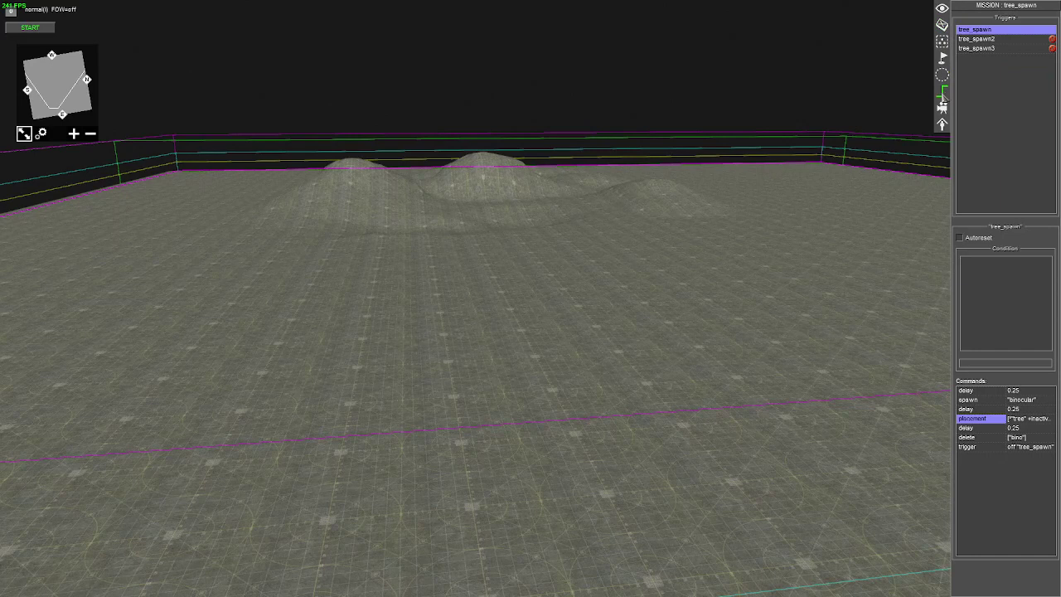
double_click(972, 419)
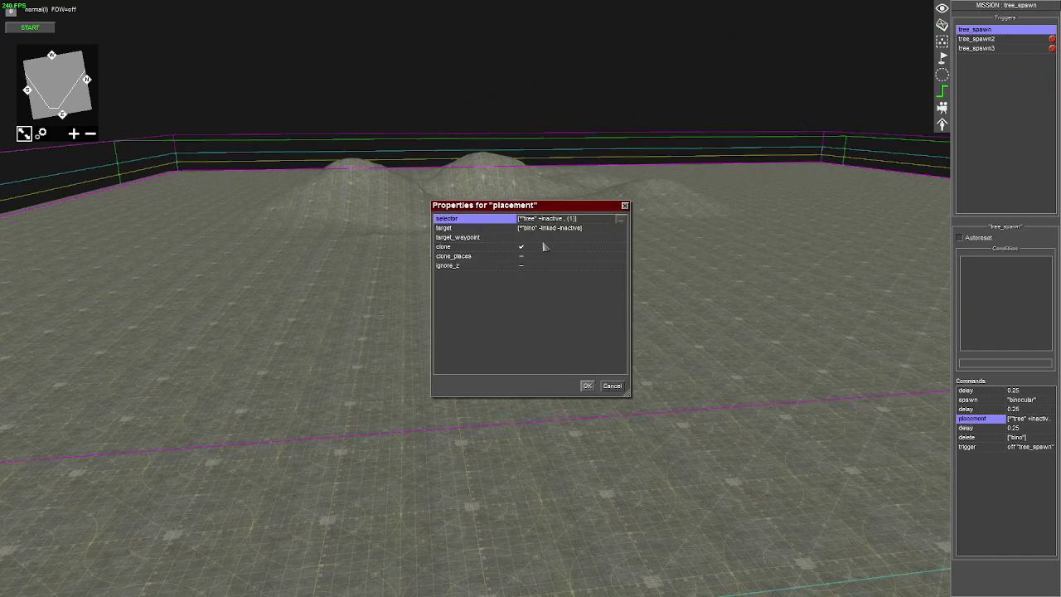
double_click(482, 229)
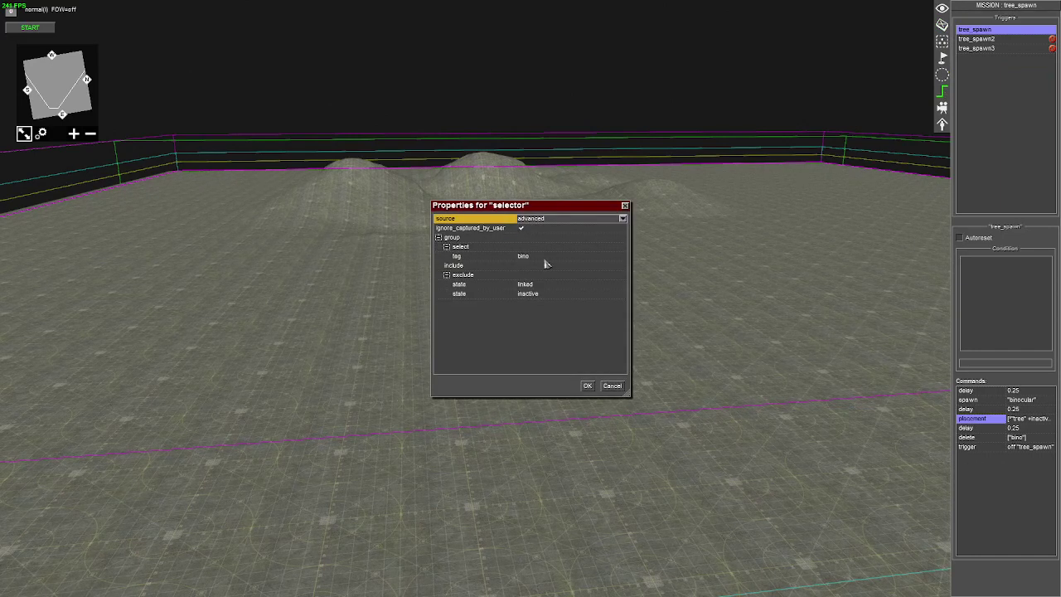
left_click(612, 386)
left_click(611, 386)
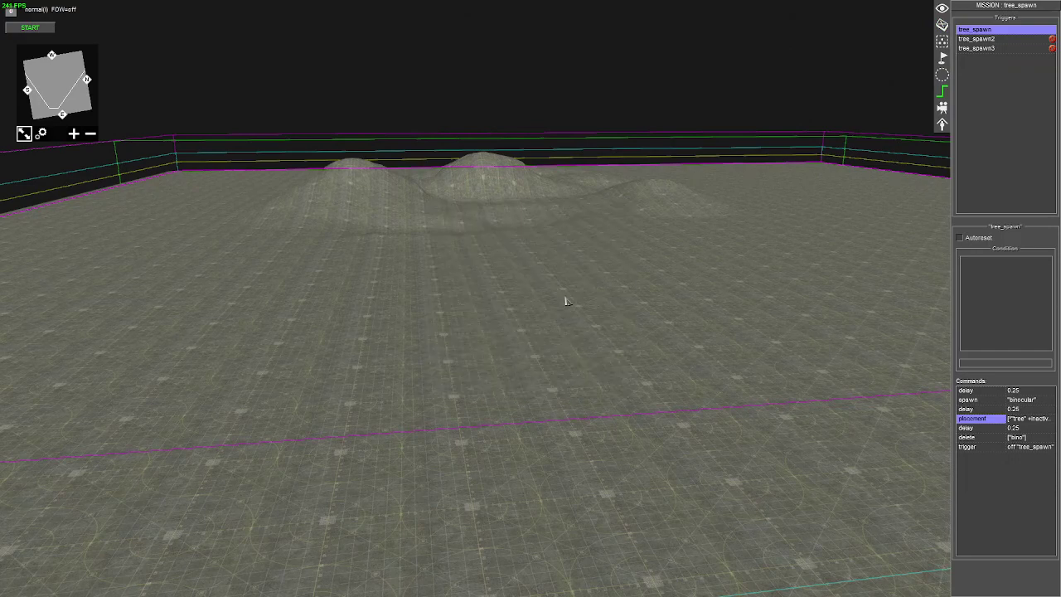
Check the properties of the delete command in the tree_spawn trigger
key("Up")
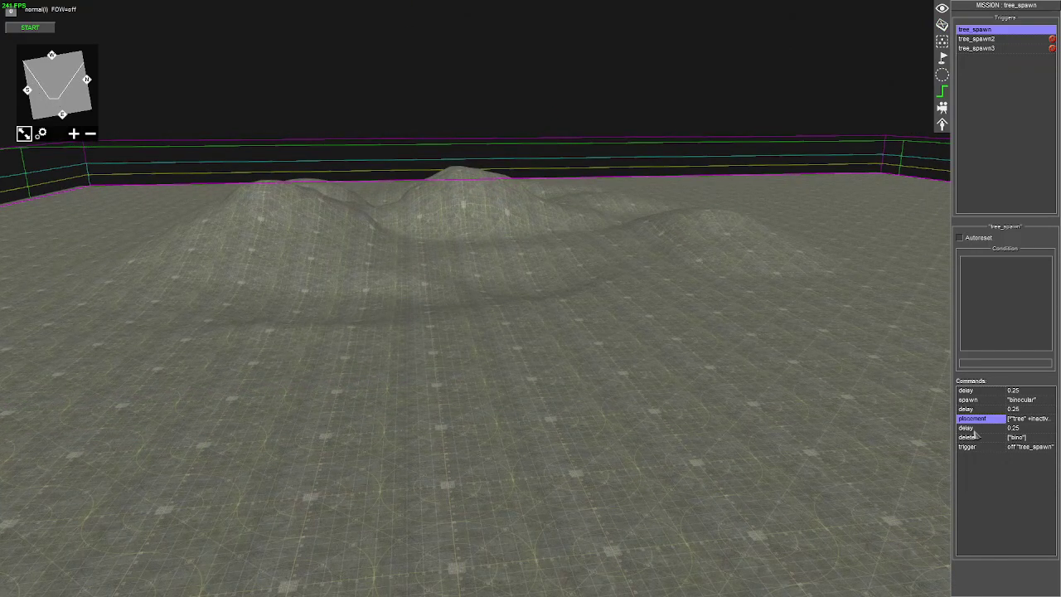
double_click(972, 438)
left_click(603, 386)
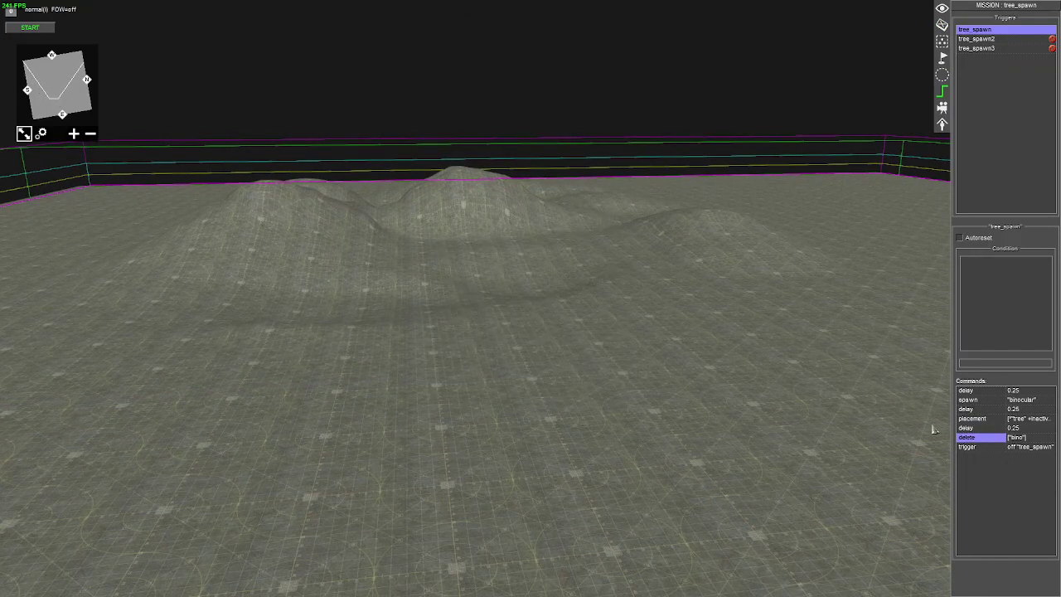
Set the time of the delay command just before the delete command to 2
double_click(968, 428)
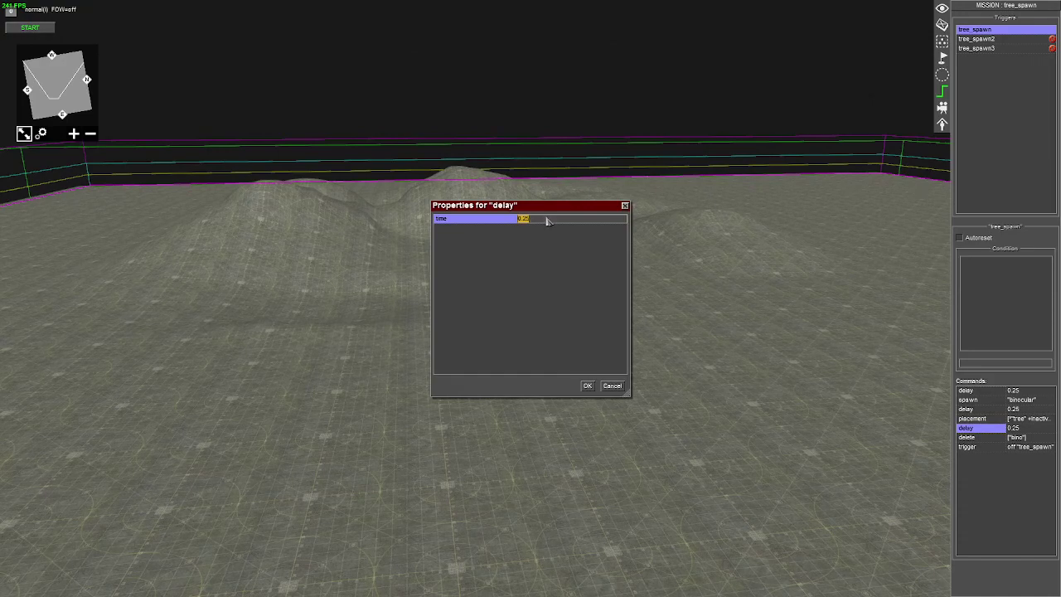
key("Return")
scroll(561, 280, "up", 3)
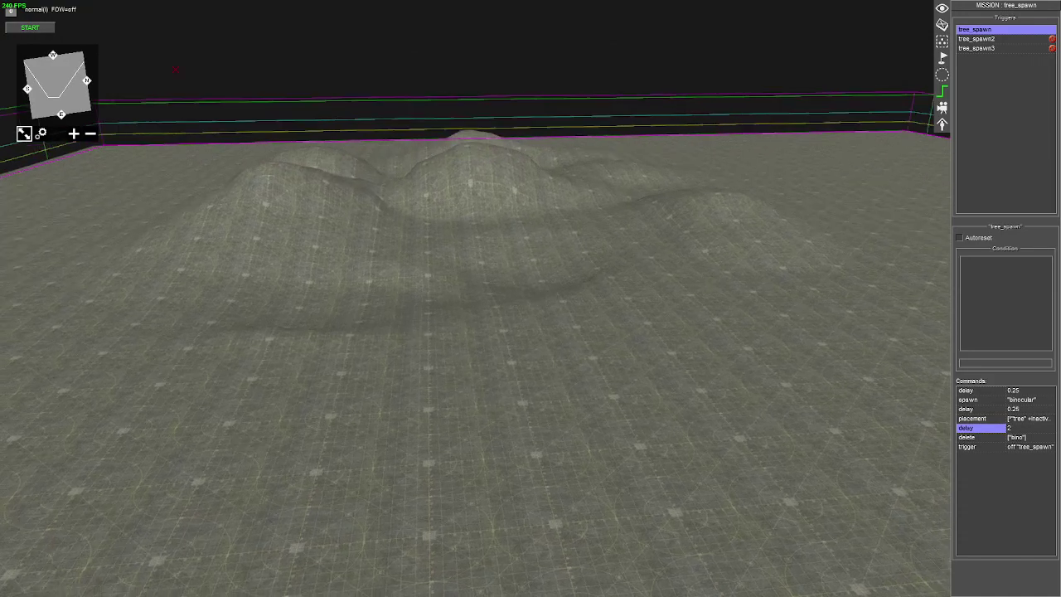
Restart the simulation, show the waypoints and move waypoint 0 from the flat ground onto the central hilltop
left_click(29, 29)
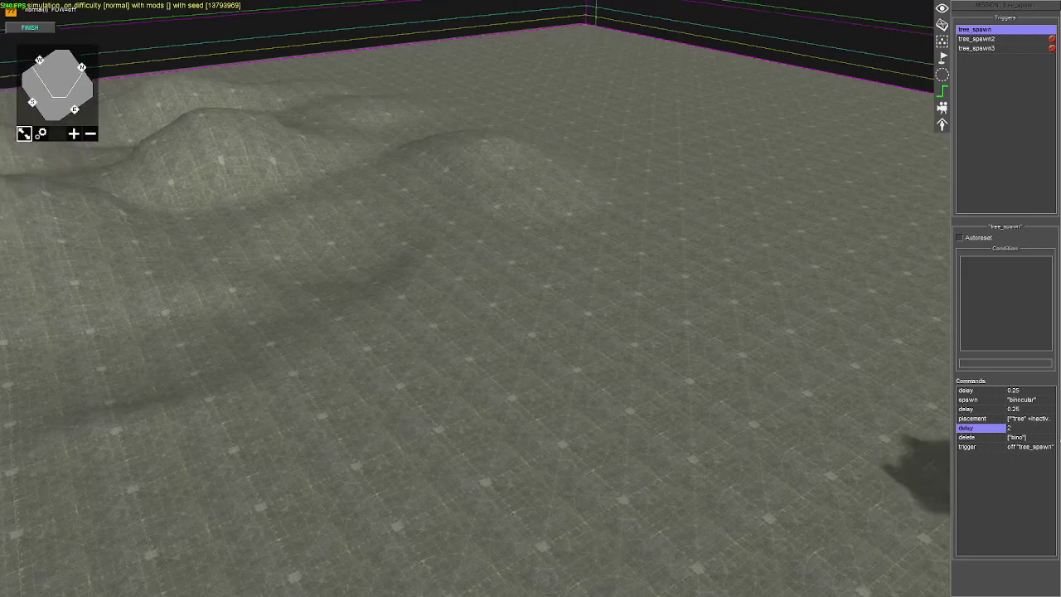
left_click(943, 58)
scroll(738, 320, "down", 3)
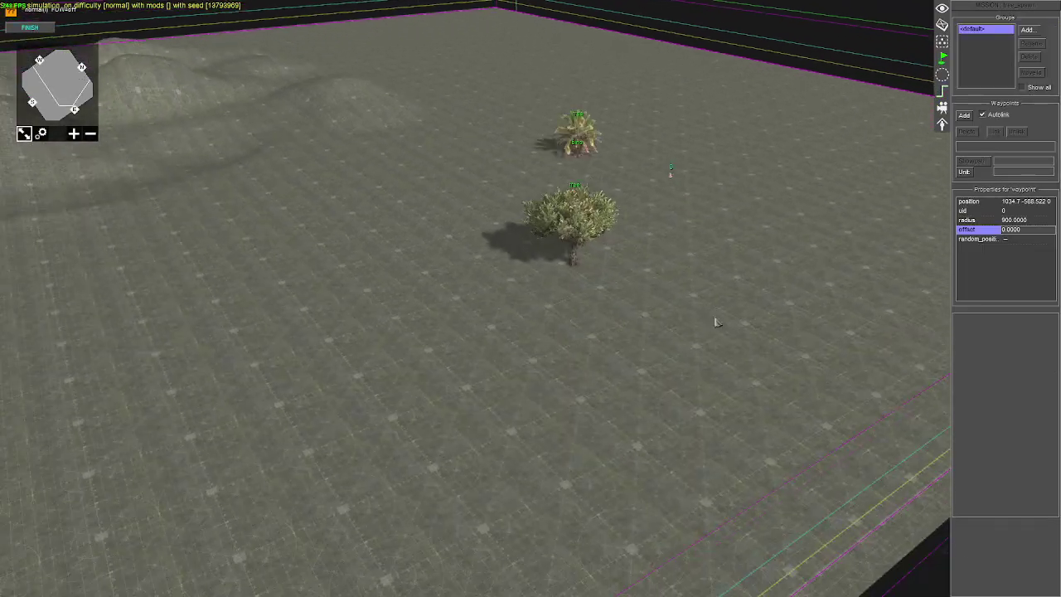
left_click_drag(629, 155, 717, 220)
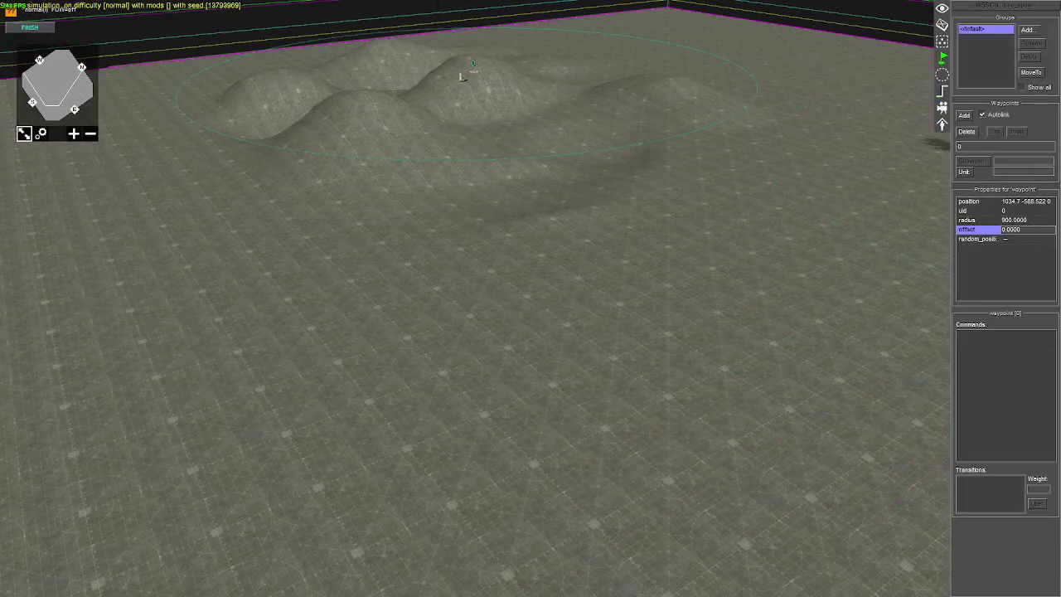
Watch the trees spawn around the hilltop waypoint from several angles, and end the simulation
scroll(457, 78, "up", 3)
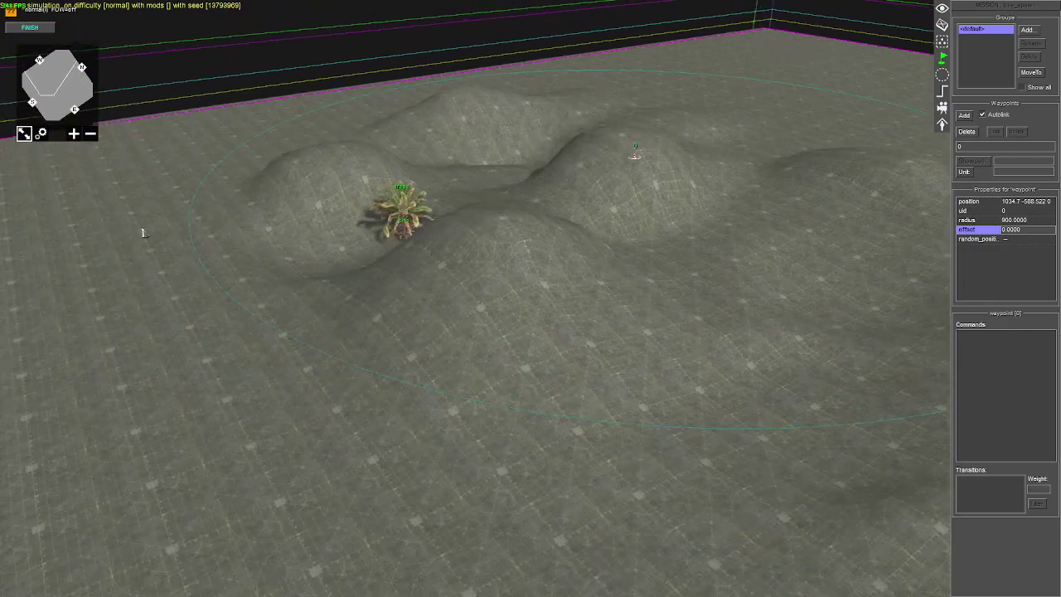
middle_click_drag(142, 233, 248, 233)
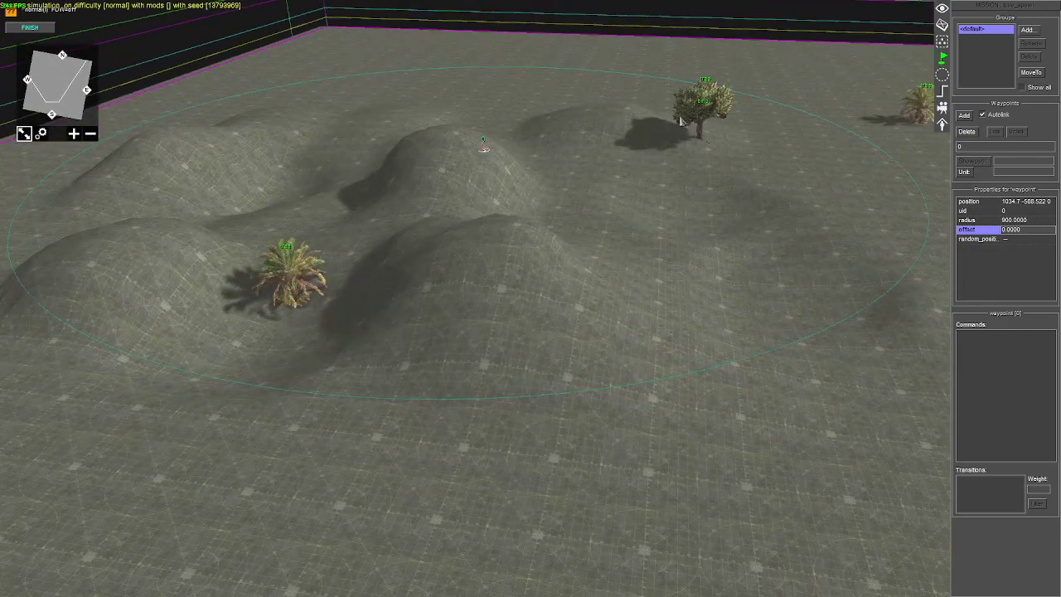
mouse_move(658, 3)
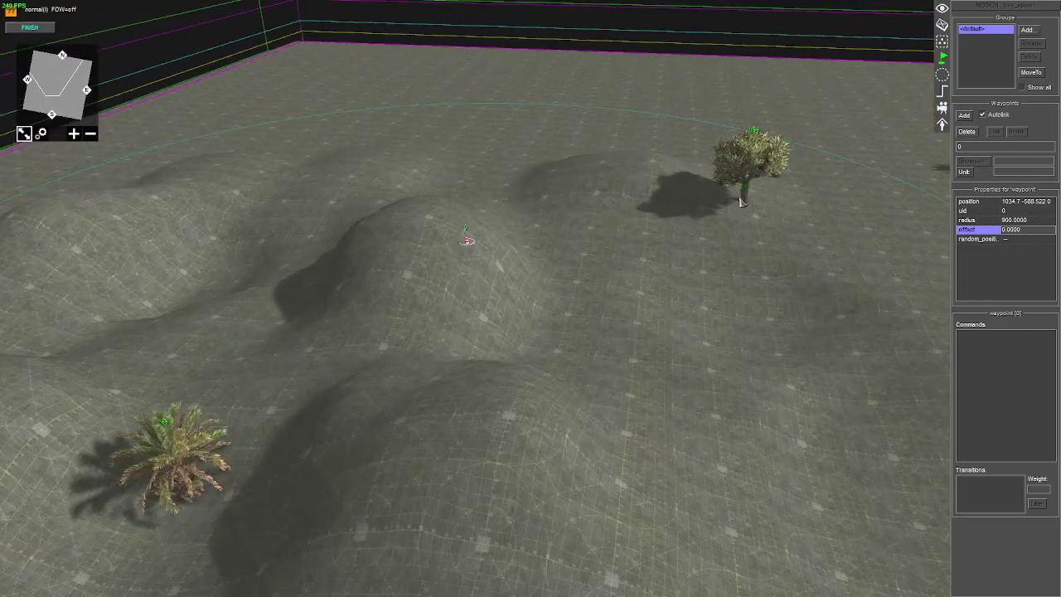
middle_click_drag(777, 150, 521, 258)
scroll(509, 280, "up", 2)
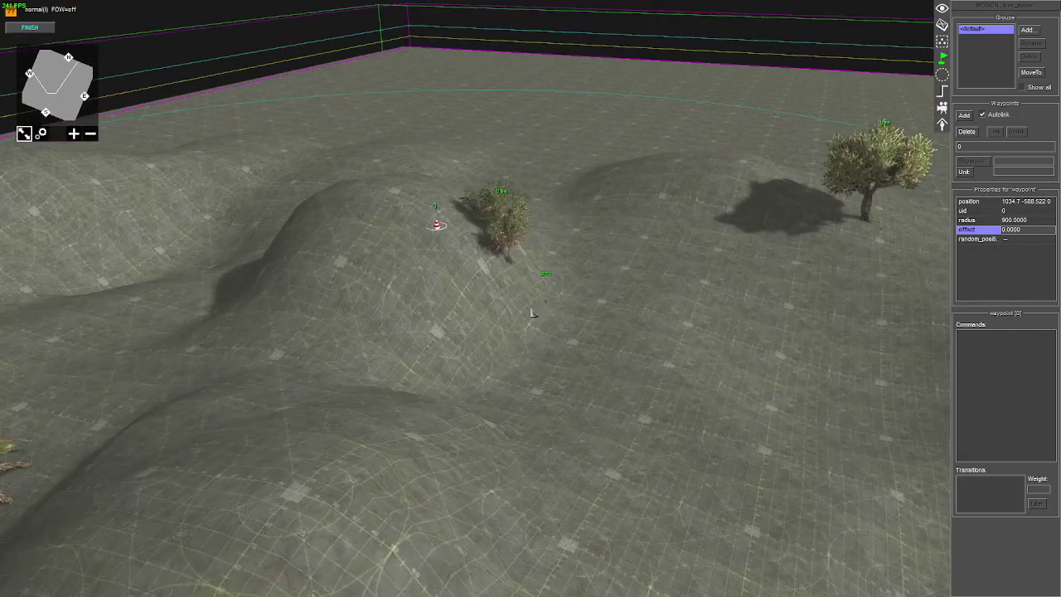
scroll(572, 332, "down", 1)
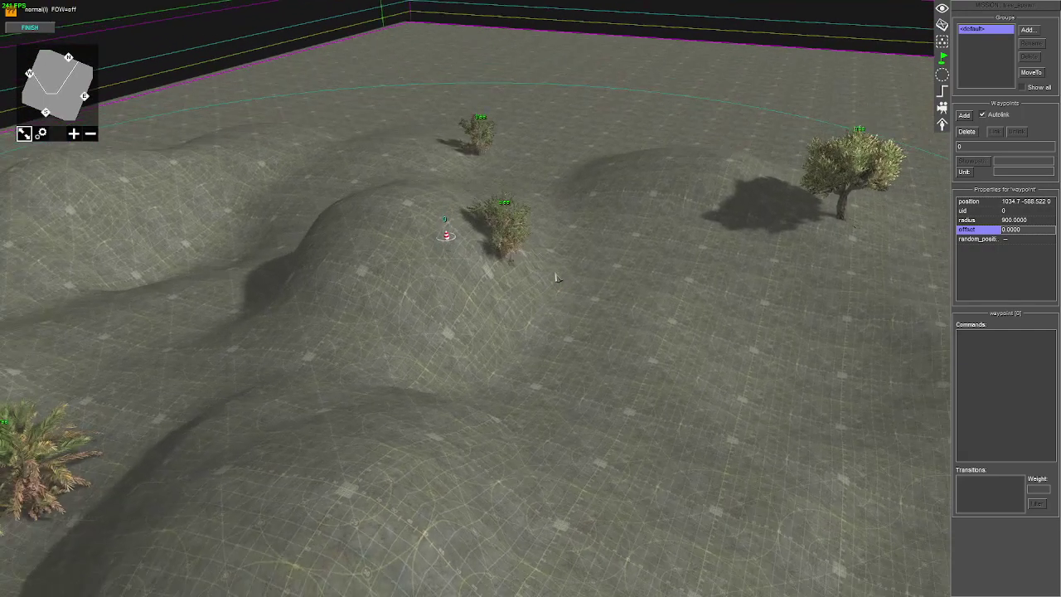
middle_click_drag(557, 279, 464, 272)
middle_click_drag(554, 261, 544, 235)
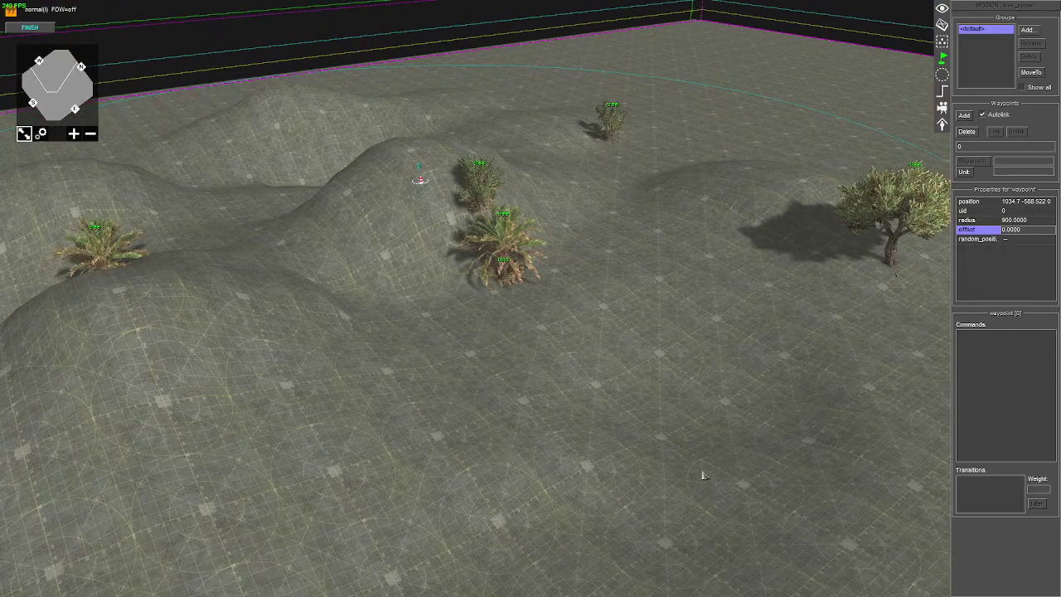
middle_click_drag(703, 476, 564, 455)
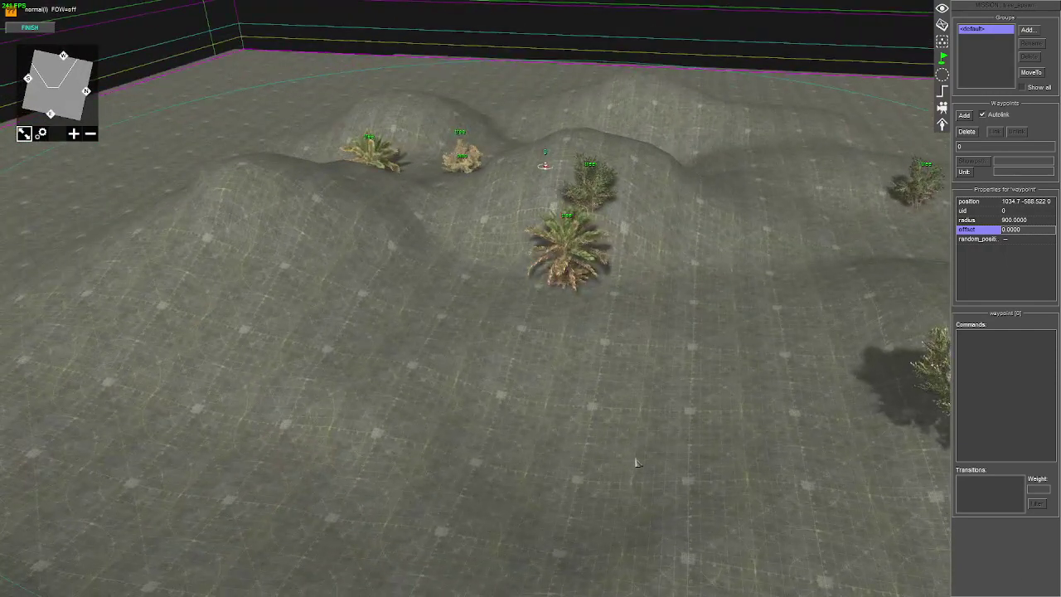
middle_click_drag(639, 463, 581, 457)
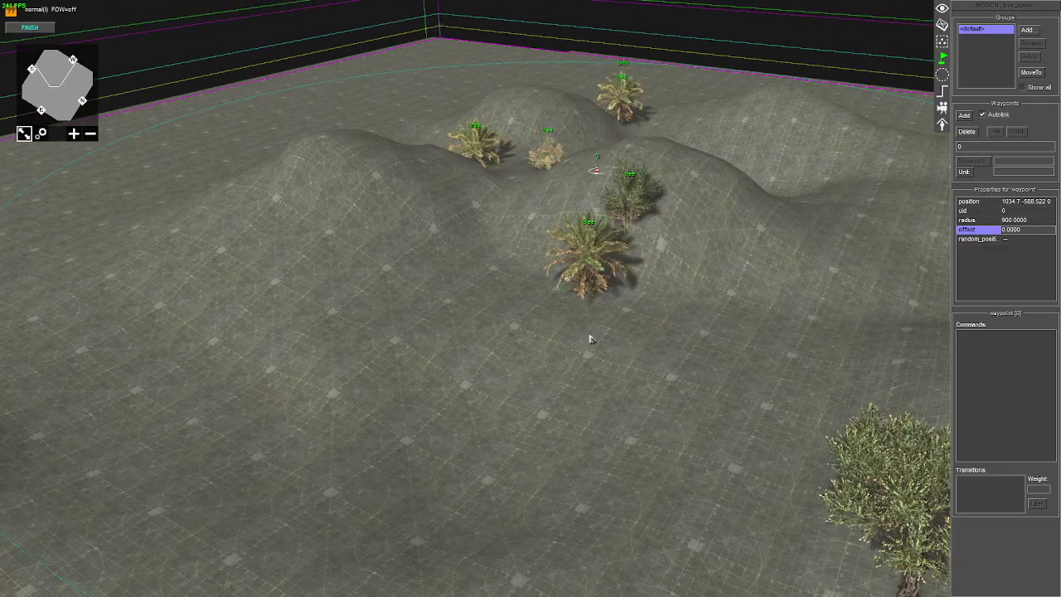
middle_click_drag(641, 296, 837, 244)
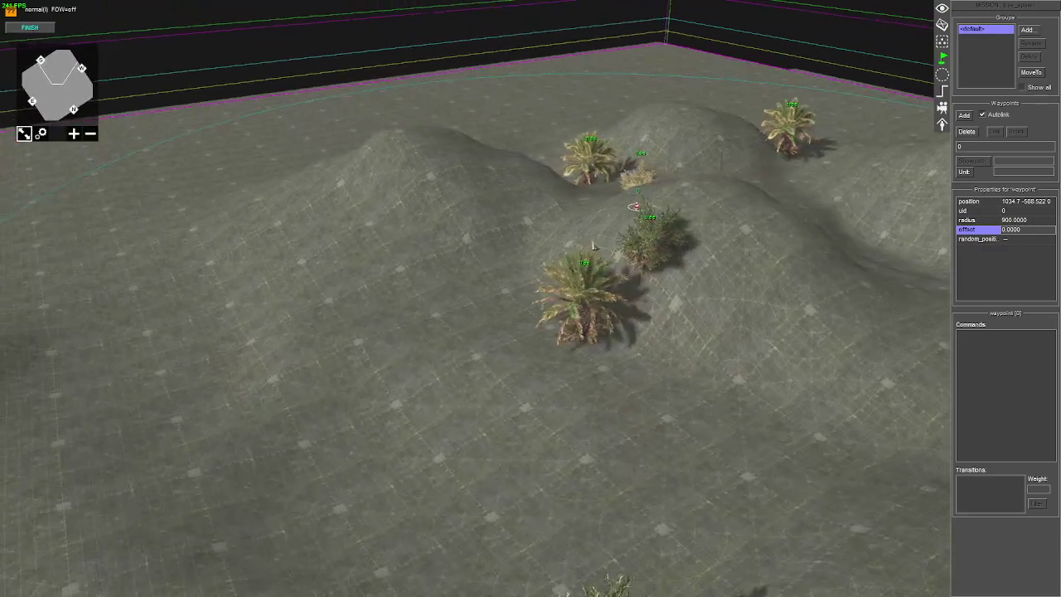
left_click(30, 28)
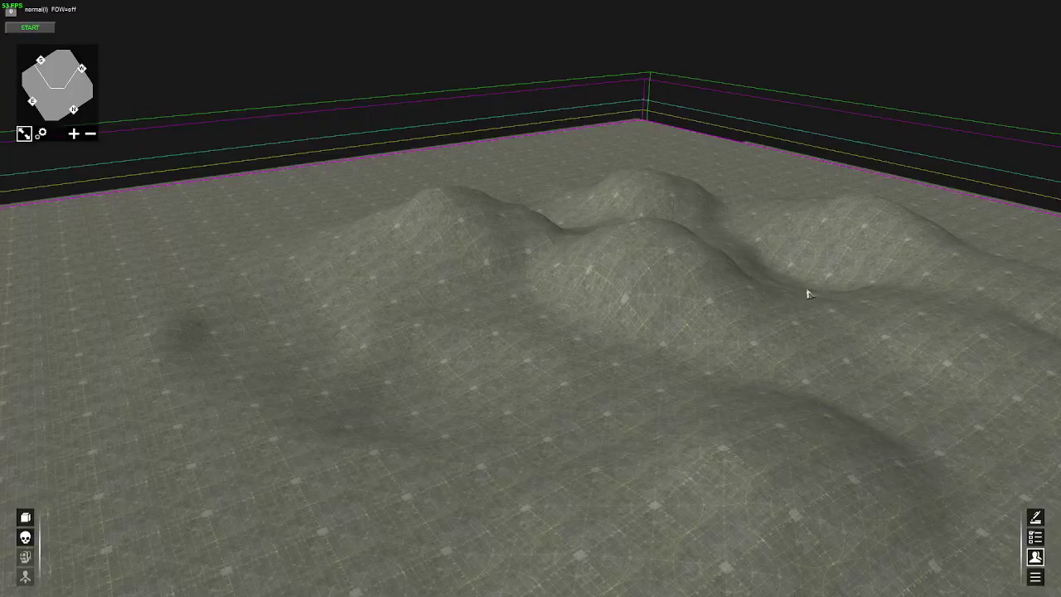
Find the binocular entity by searching for "bino" and place two binoculars on the ground in front of the hills
left_click(943, 25)
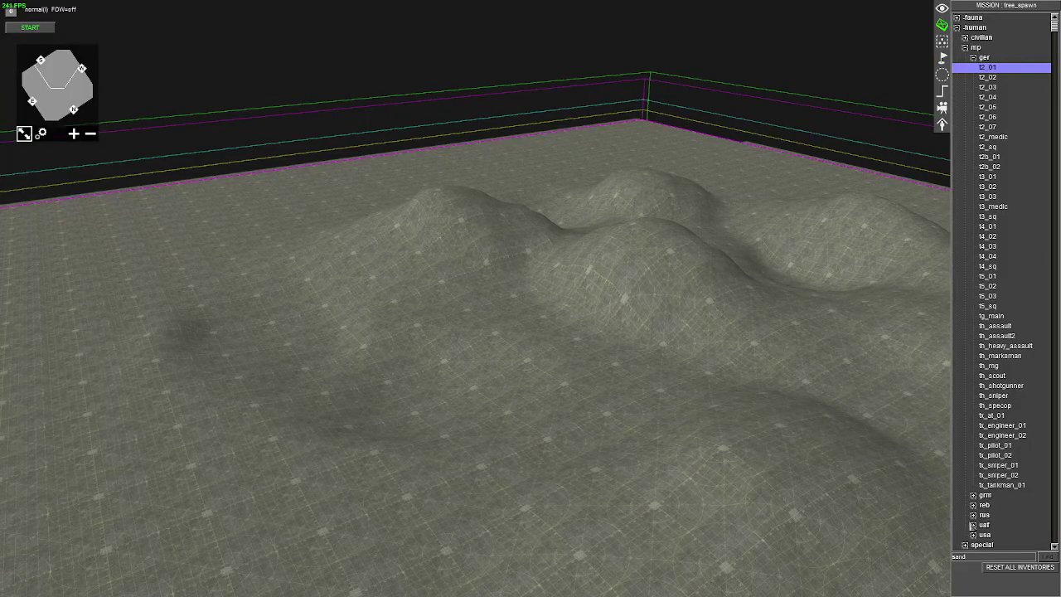
left_click(972, 558)
type("bino")
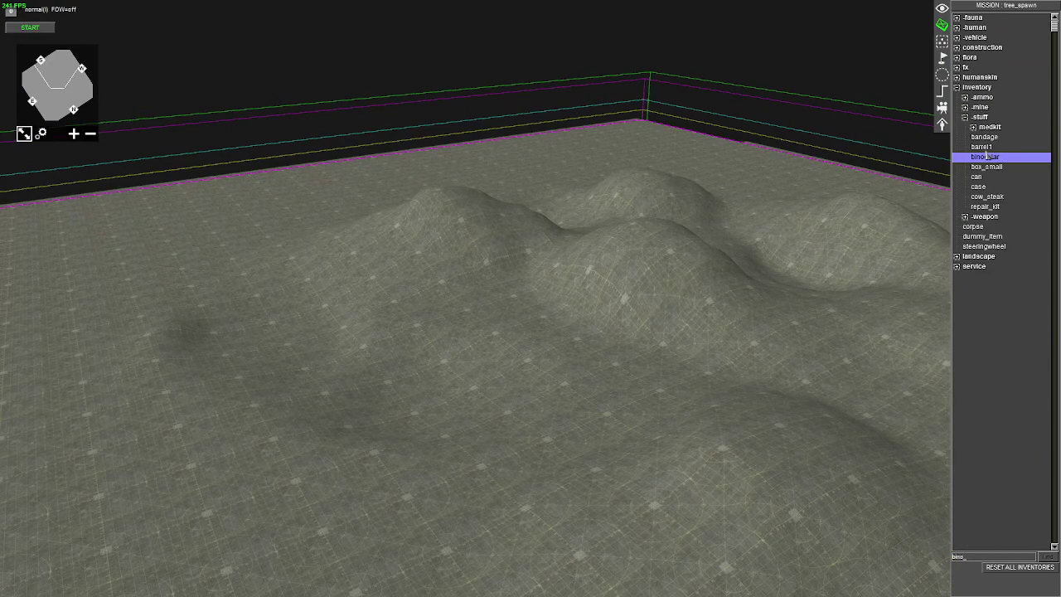
left_click(988, 157)
left_click(516, 437)
scroll(515, 437, "down", 2)
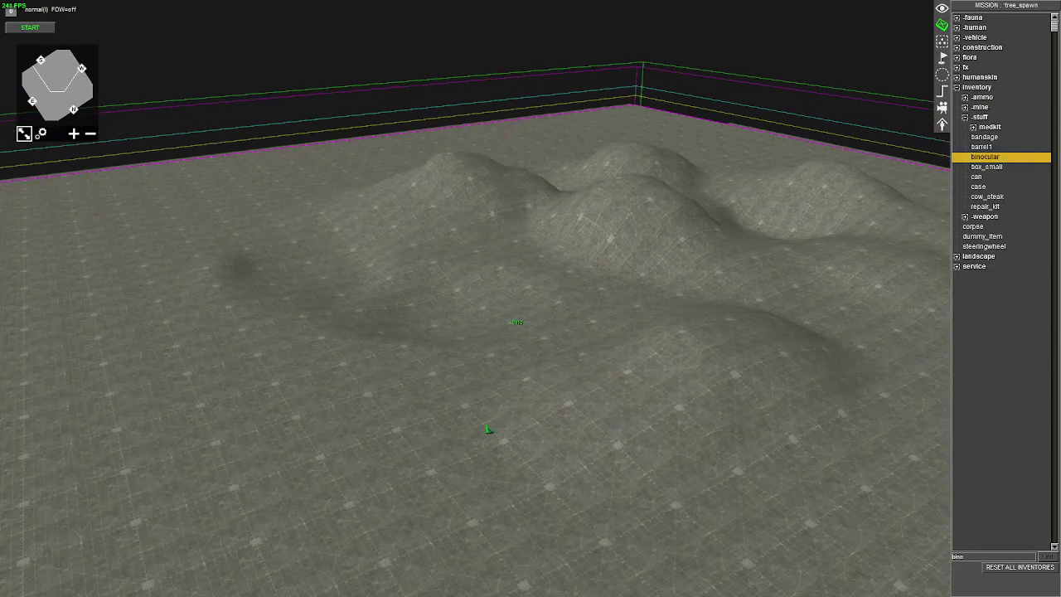
left_click(444, 429)
scroll(323, 485, "up", 3)
scroll(303, 527, "down", 1)
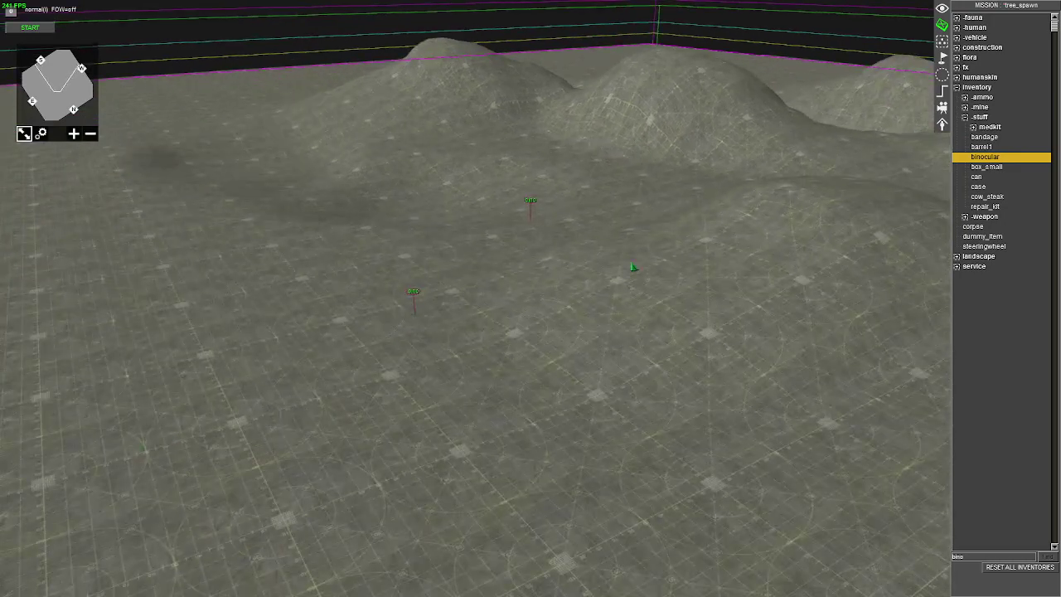
Open the tree_spawn trigger and check the properties of its spawn command, discarding any changes
left_click(942, 91)
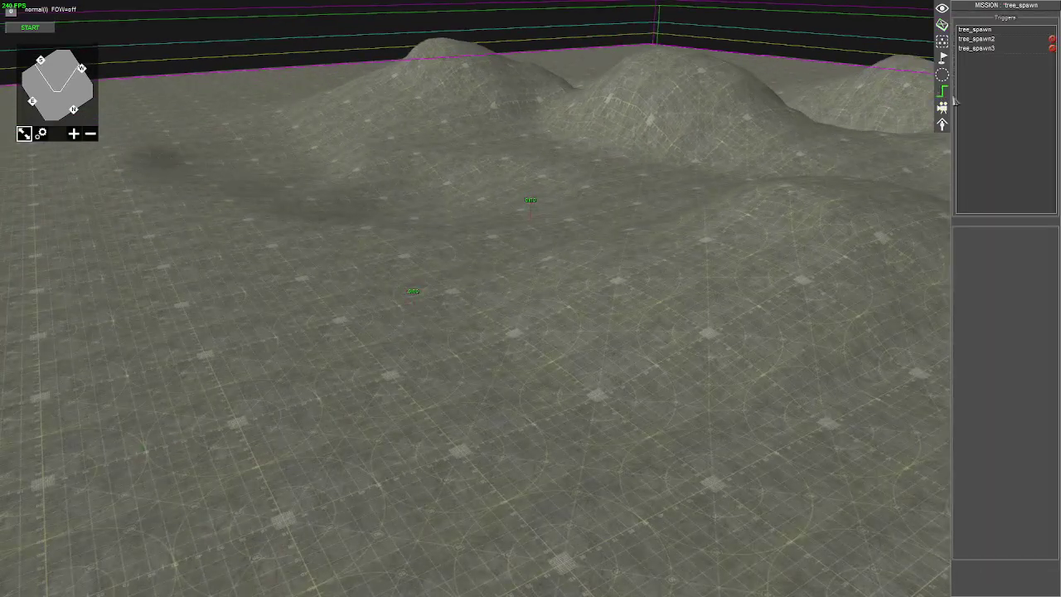
left_click(970, 30)
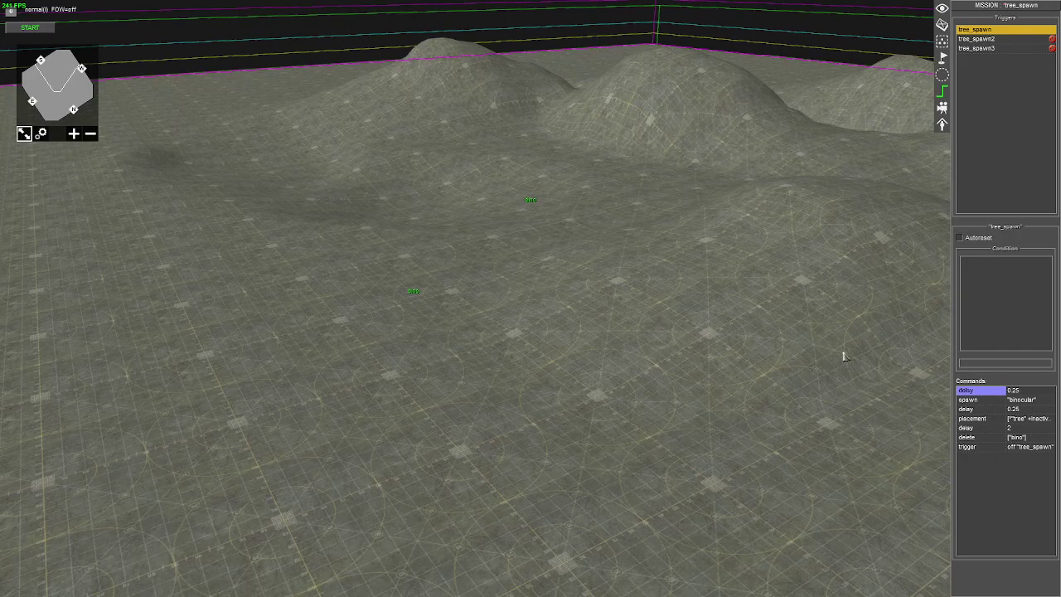
double_click(987, 401)
key("Escape")
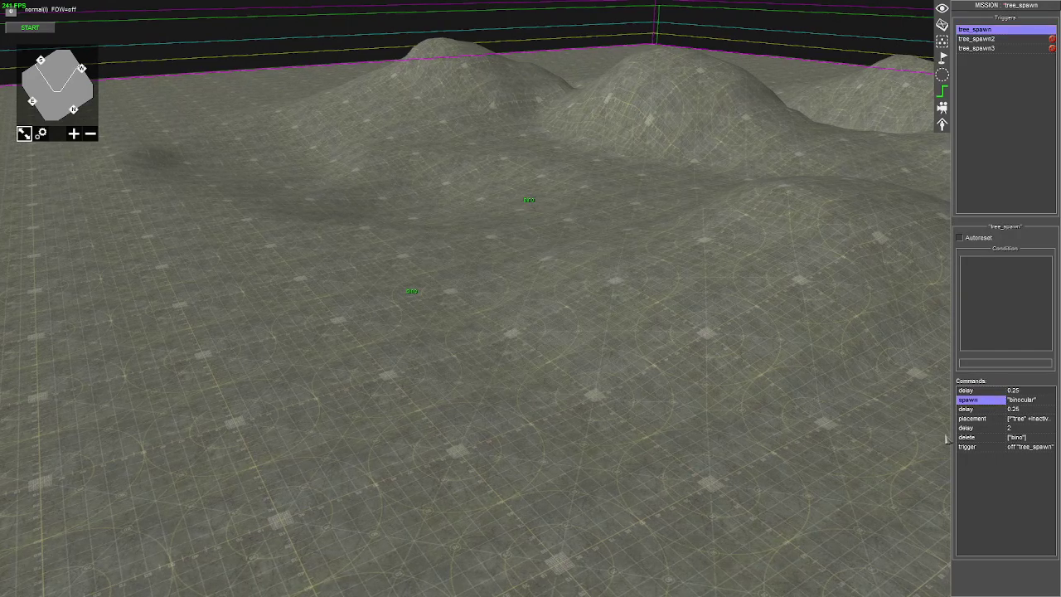
Check the target selector of the placement command and the properties of the delete command in the tree_spawn trigger
double_click(975, 418)
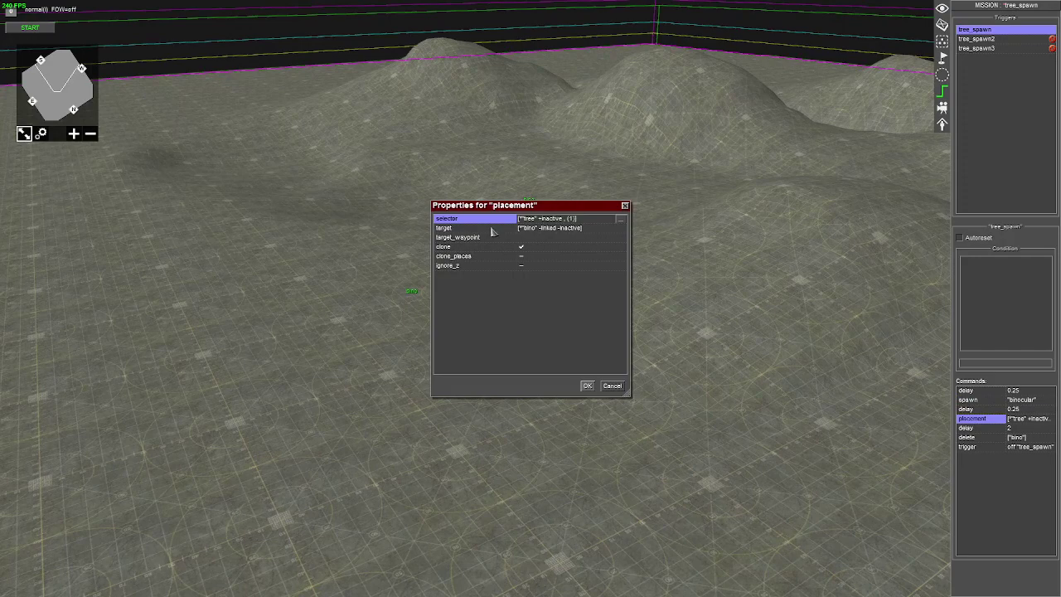
double_click(492, 229)
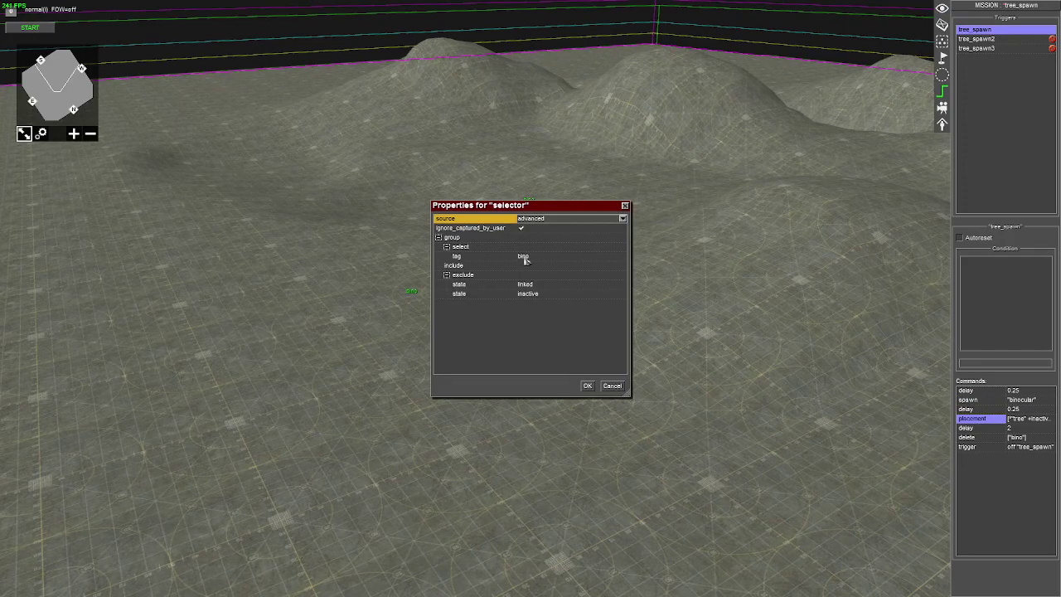
left_click(587, 386)
left_click(586, 386)
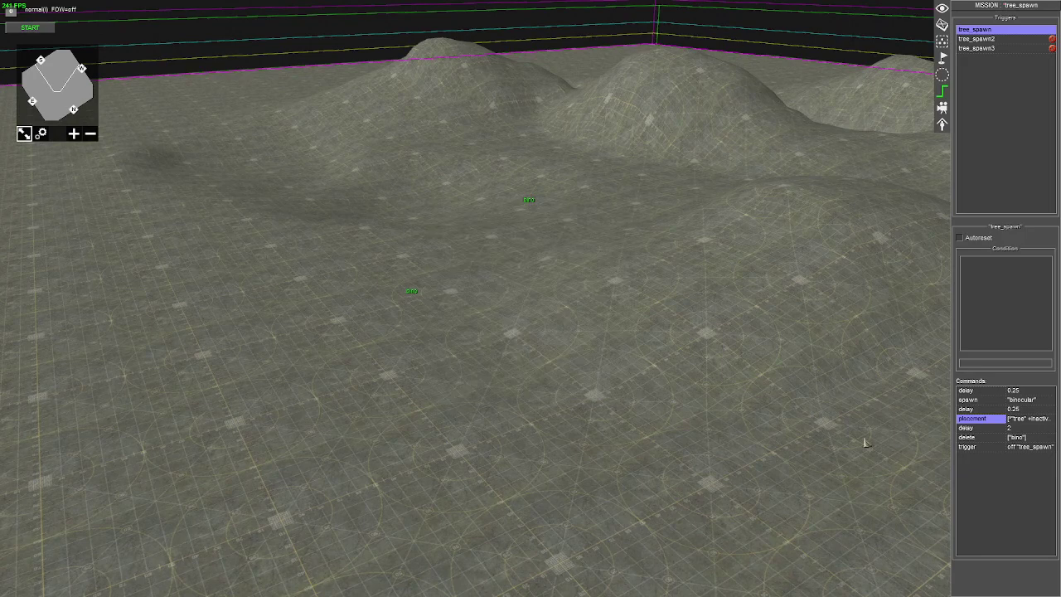
double_click(967, 438)
left_click(588, 387)
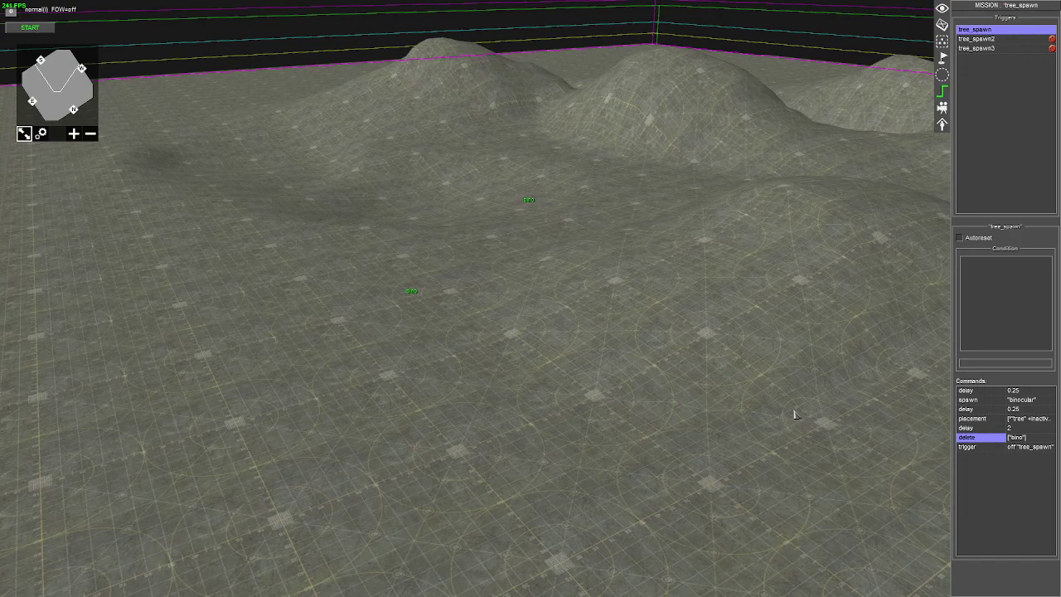
Switch to File Explorer to show the mod's interaction_entity folder, and bring up the gamelogic.pak archive in WinRAR
key("super")
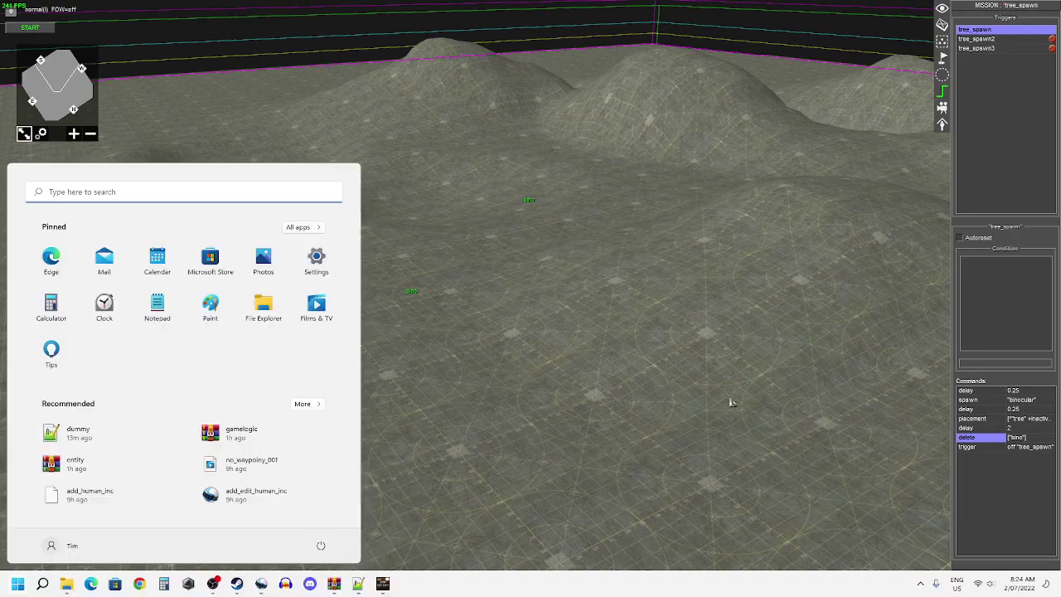
left_click(66, 585)
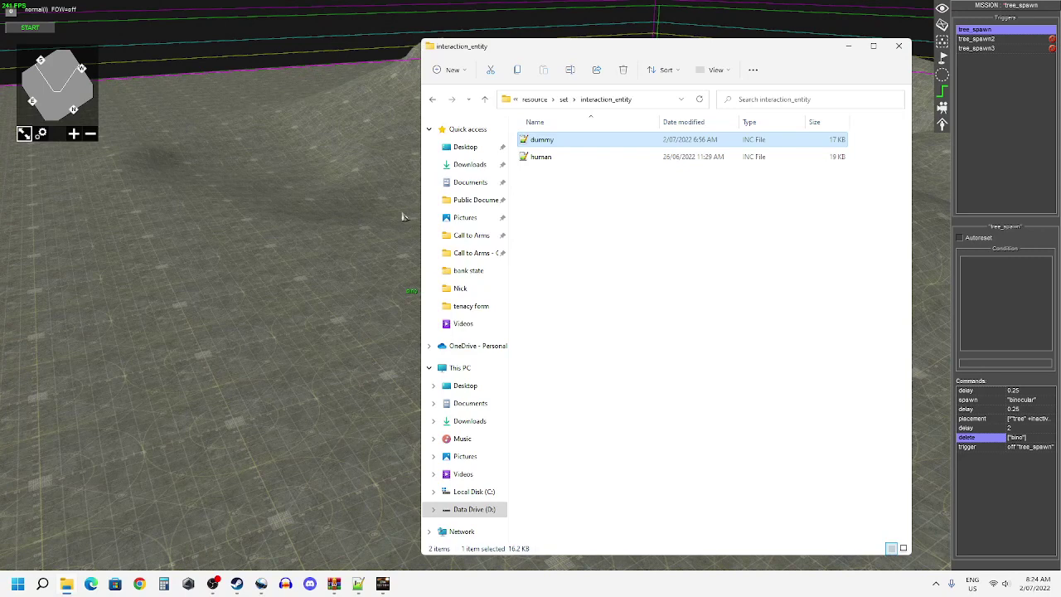
left_click(334, 584)
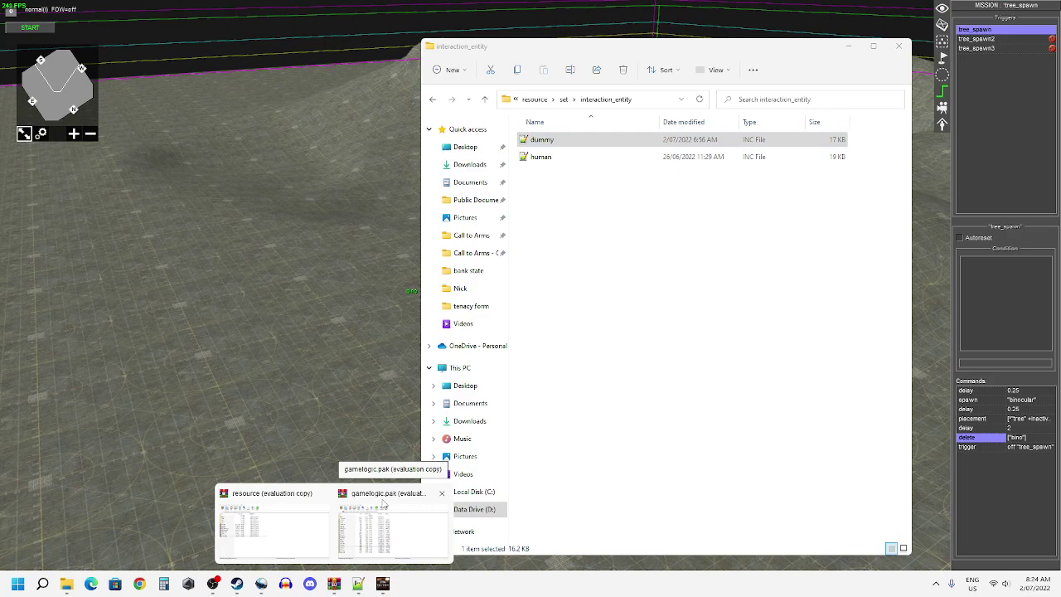
left_click(350, 497)
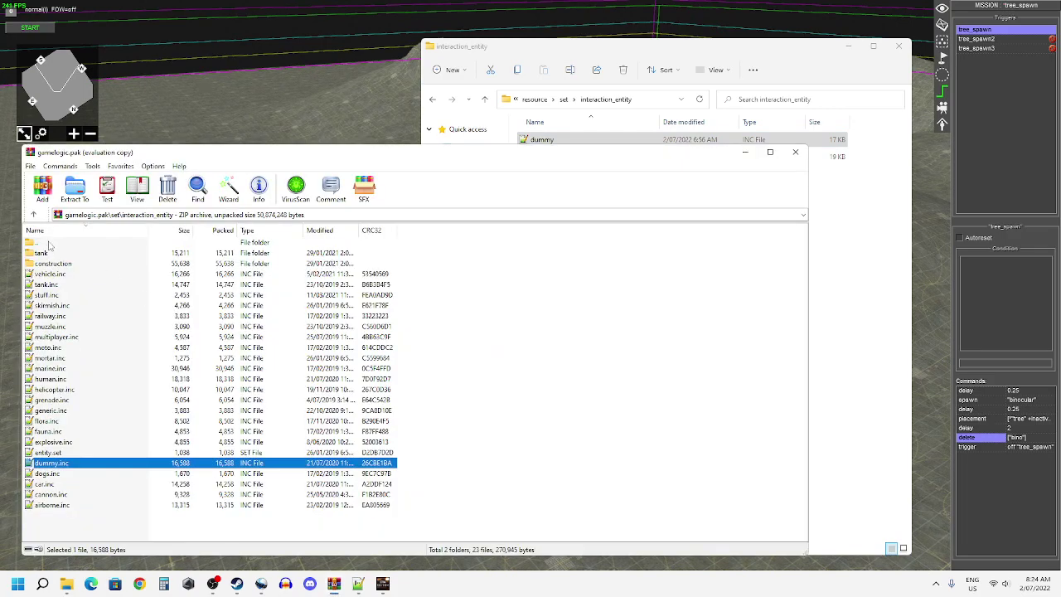
Show the archive path from the Call to Arms resource folder through gamelogic.pak and set to interaction_entity
double_click(48, 244)
double_click(48, 244)
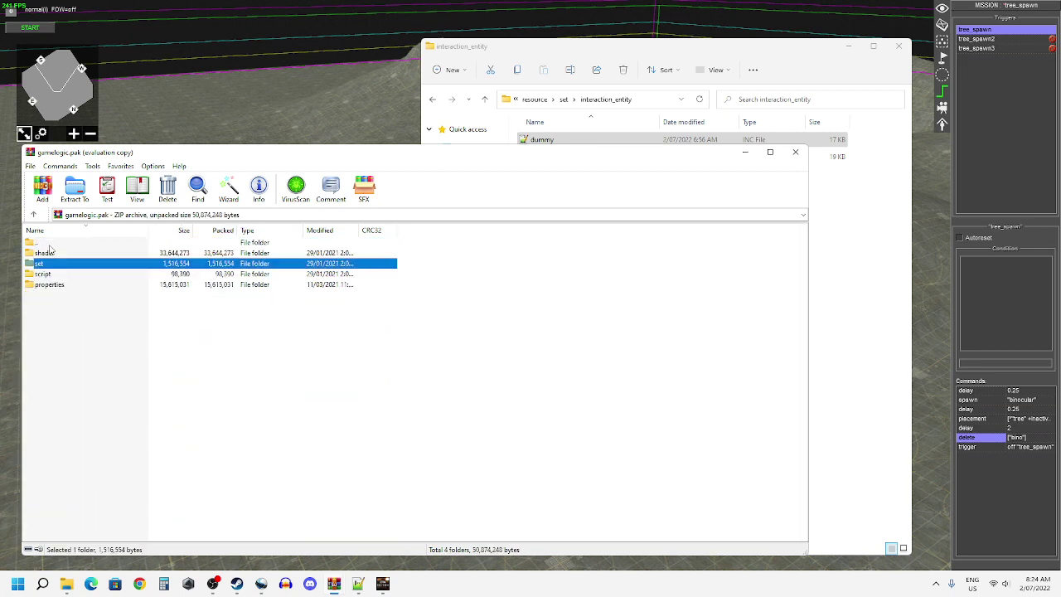
double_click(49, 244)
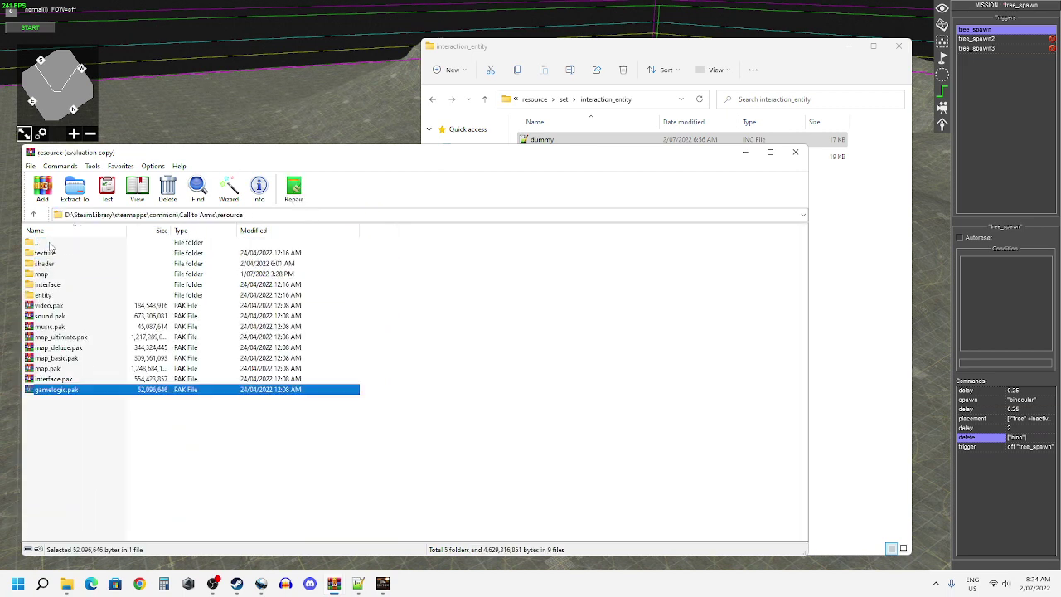
double_click(52, 390)
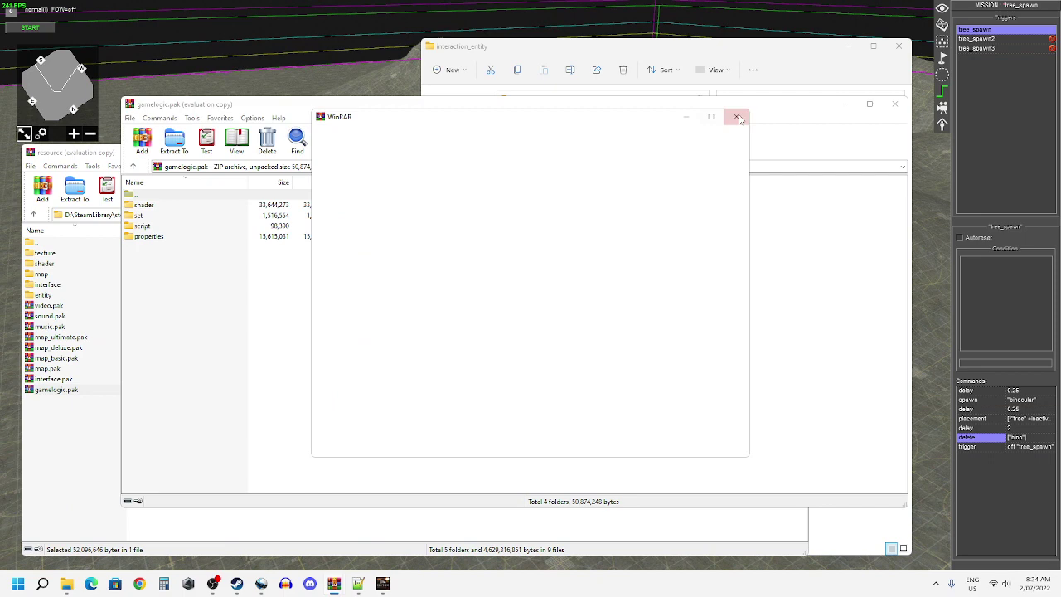
left_click(736, 116)
double_click(144, 216)
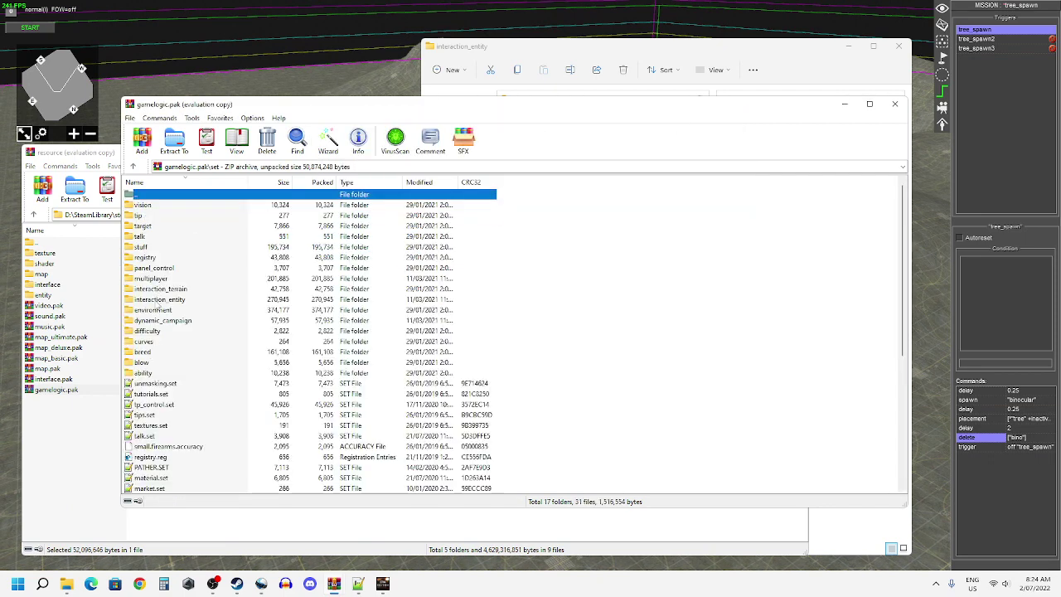
double_click(160, 300)
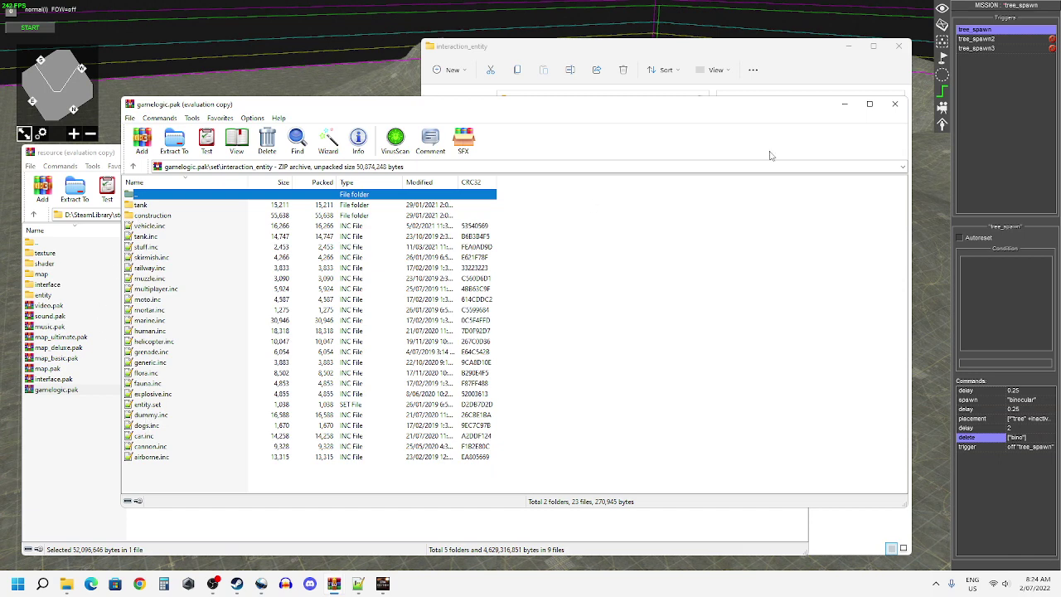
Minimize the archive window and open the mod's dummy.inc from the interaction_entity folder in Notepad++
left_click(848, 107)
left_click(656, 56)
left_click(541, 141)
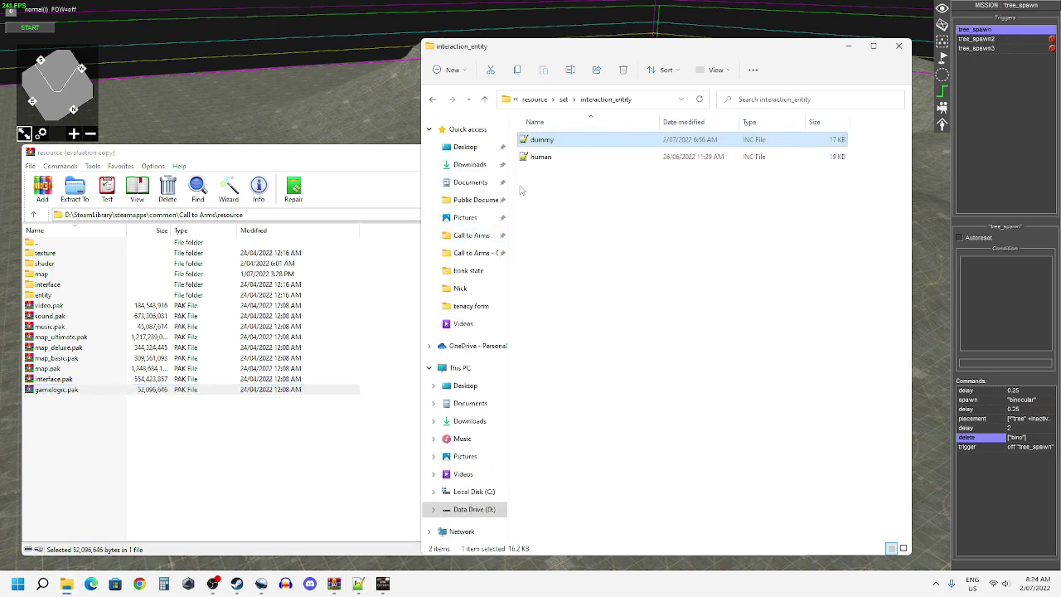
double_click(542, 141)
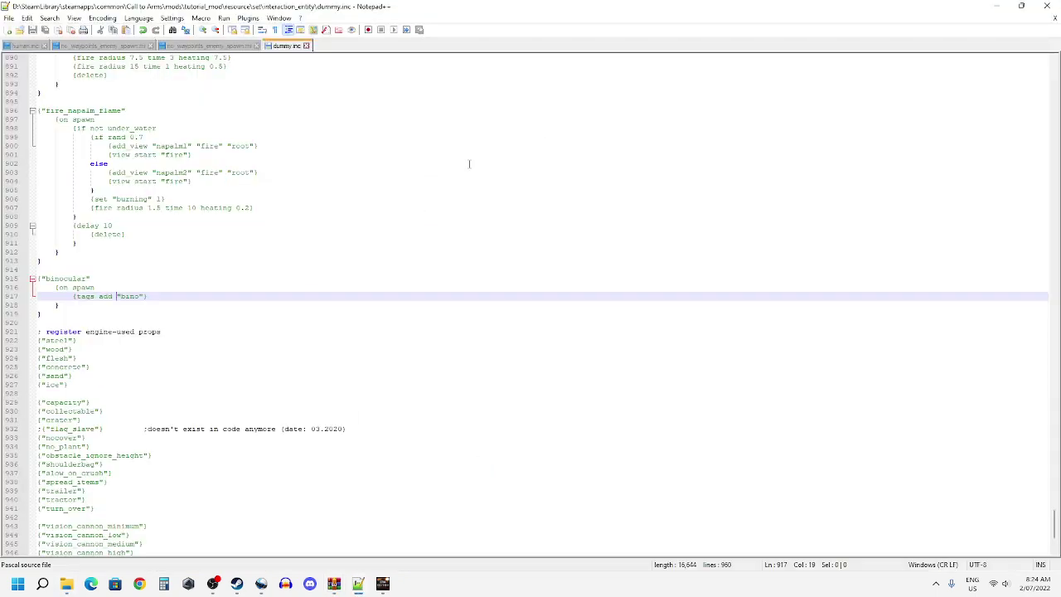
Highlight the "binocular" block that adds the "bino" tag on spawn in dummy.inc, and return to the mission editor
left_click_drag(44, 307, 36, 278)
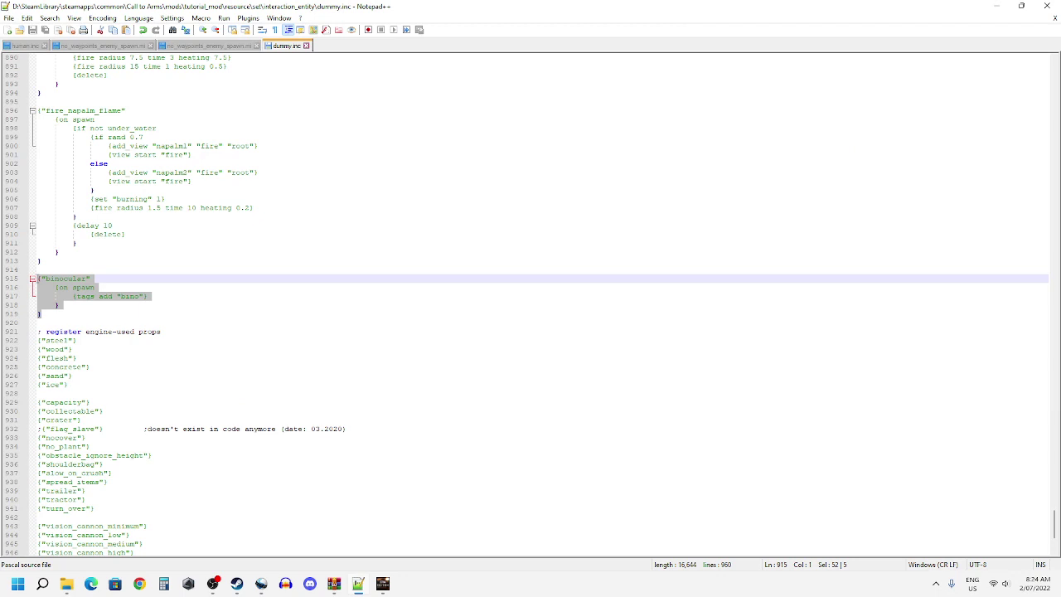
left_click(62, 317)
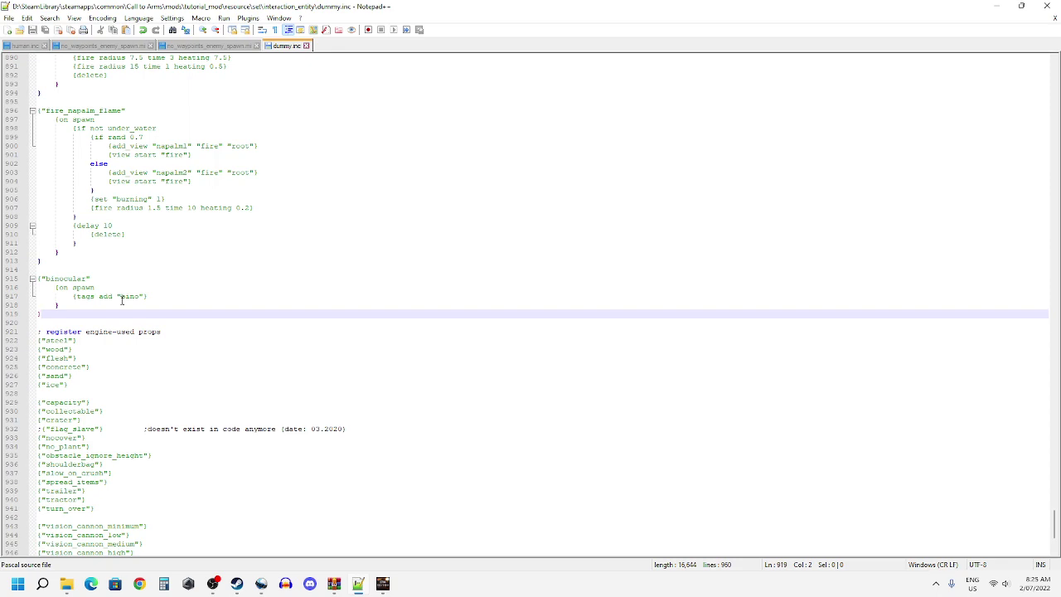
left_click(263, 583)
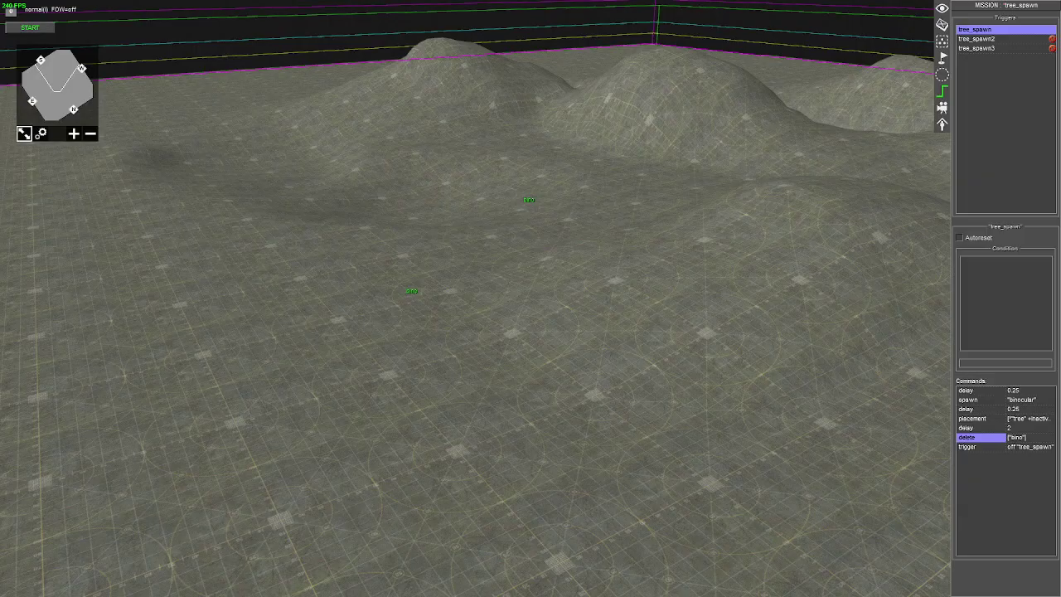
Place two more binoculars near the existing ones, and delete all the placed binoculars from the terrain
left_click(941, 24)
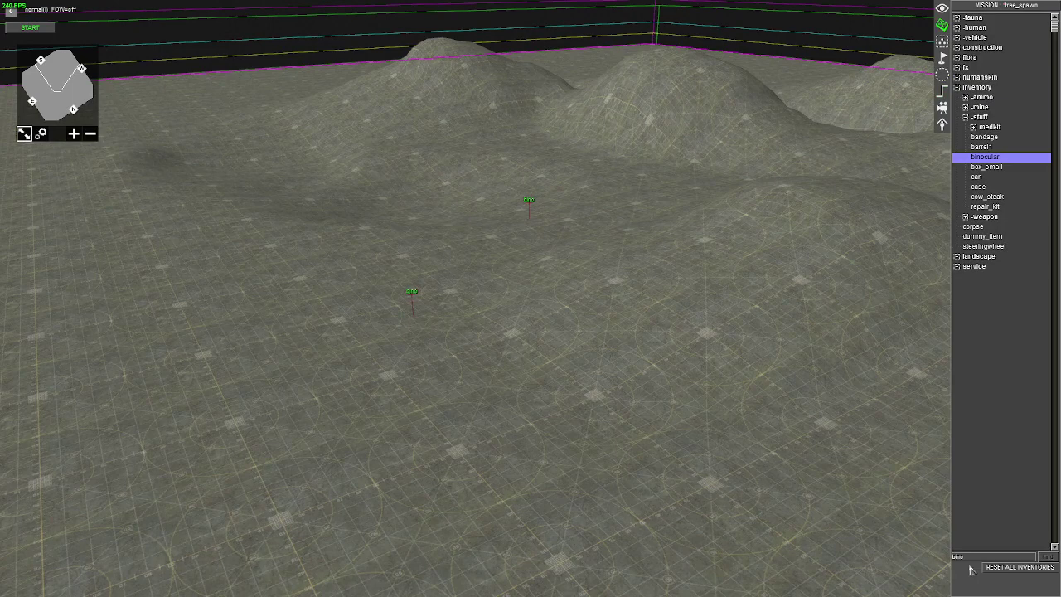
left_click(576, 293)
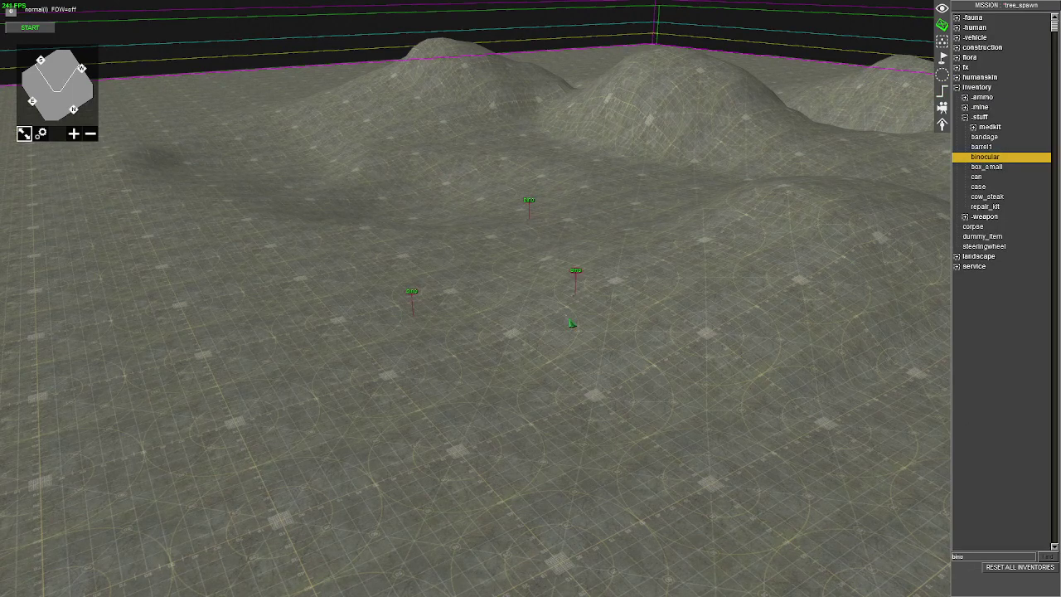
left_click(549, 364)
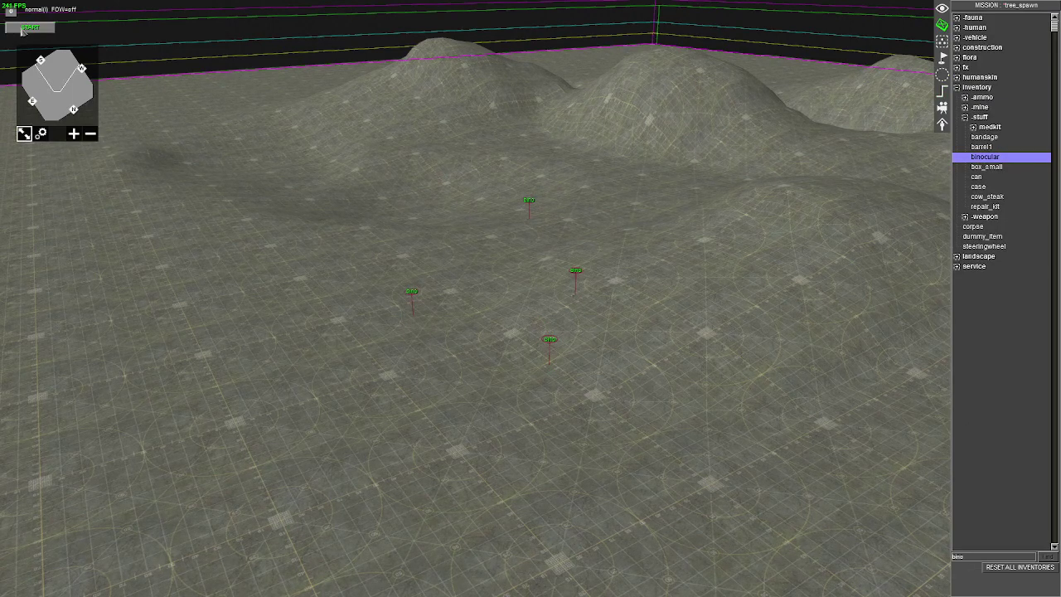
left_click_drag(312, 132, 732, 442)
key("Delete")
Test-run the mission with the waypoint's radius displayed over the hills to examine how the trees spawn, and end the run
scroll(698, 454, "down", 2)
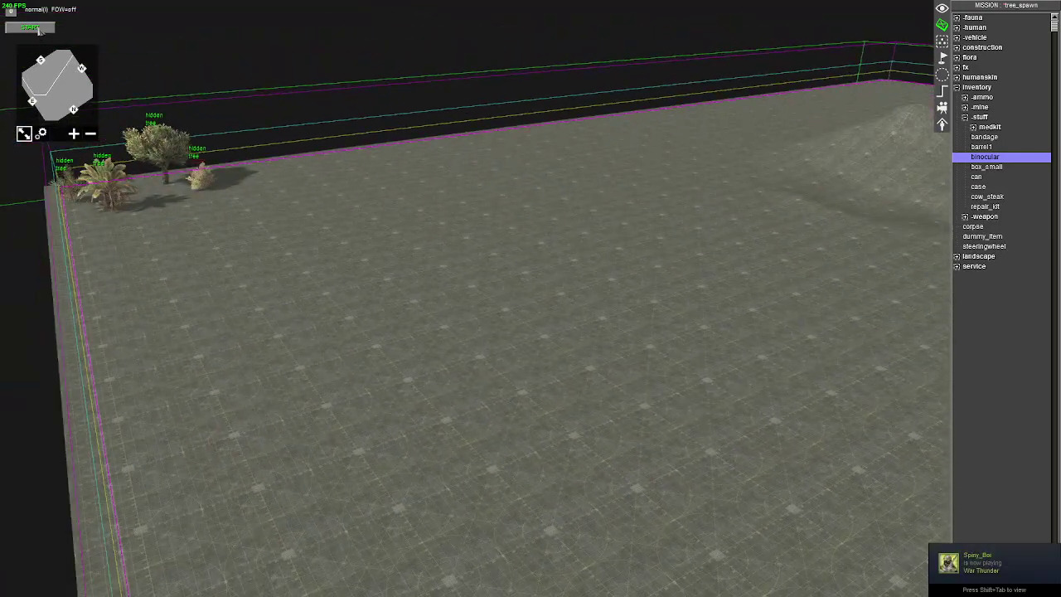
left_click(36, 28)
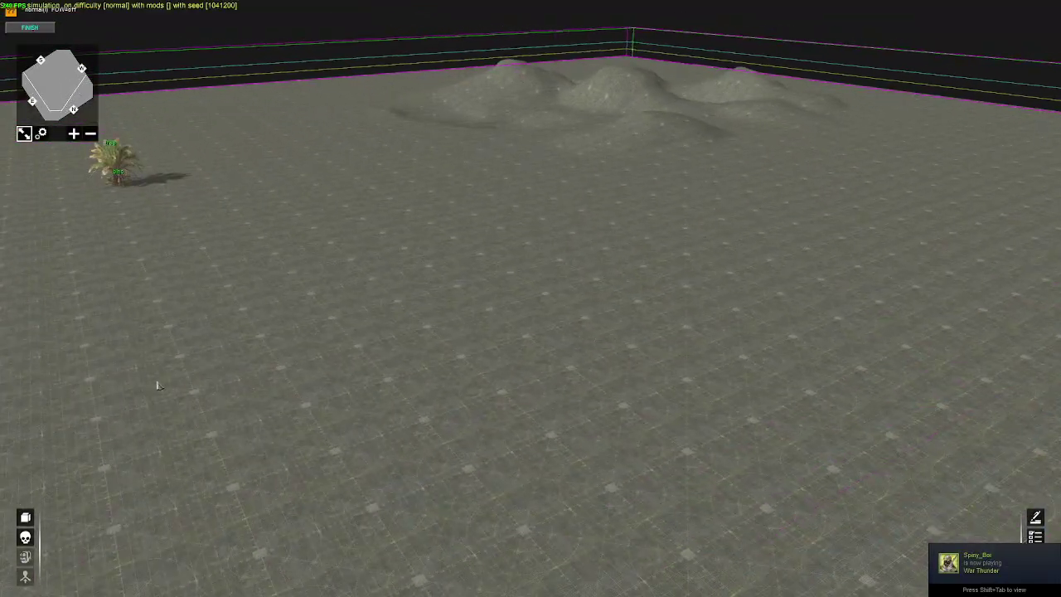
middle_click_drag(202, 301, 230, 293)
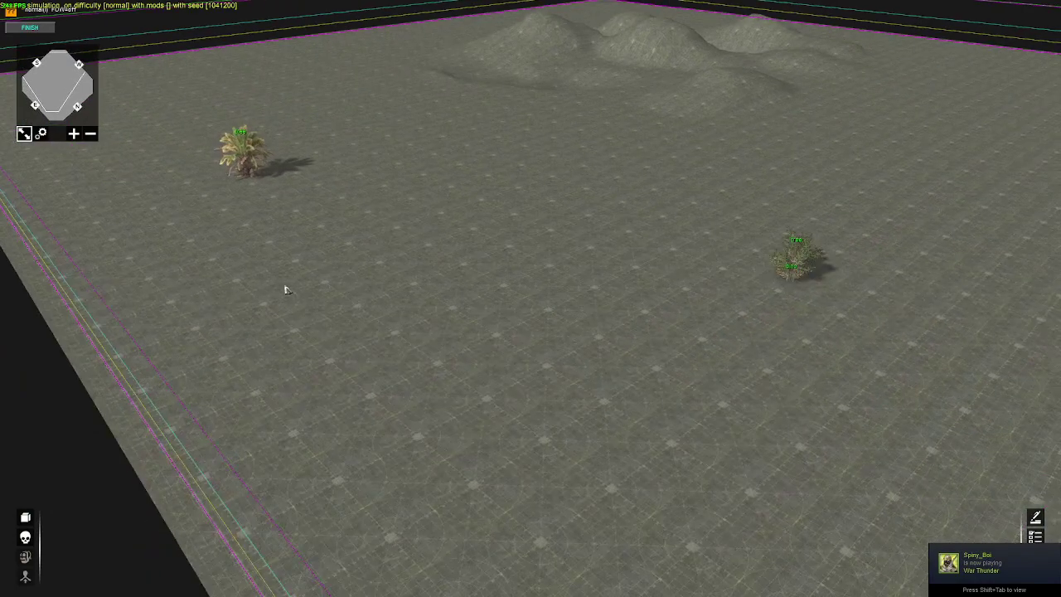
key("F3")
left_click(944, 56)
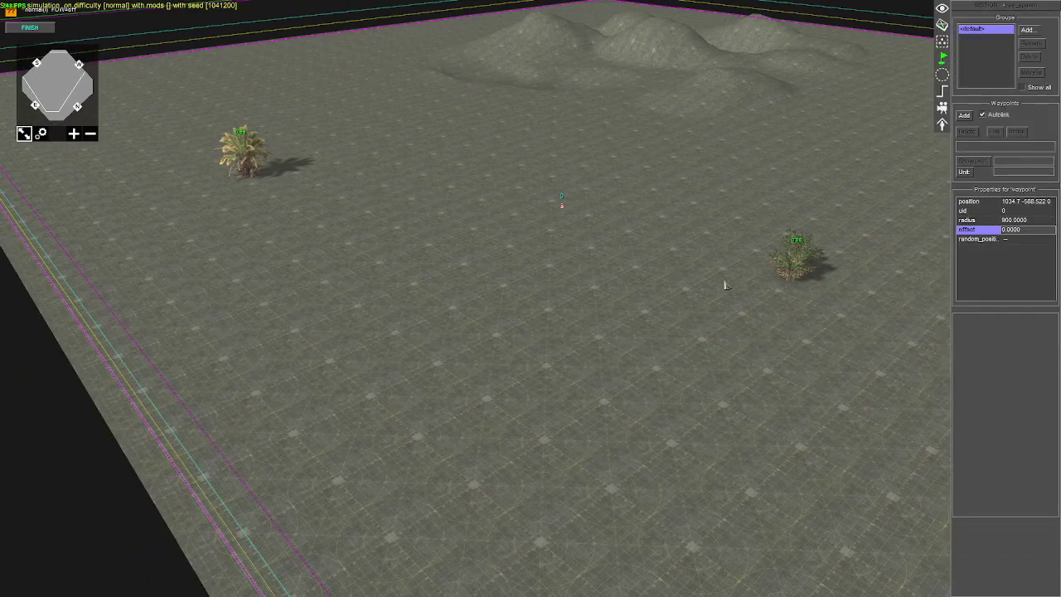
left_click_drag(526, 175, 619, 270)
right_click(688, 49)
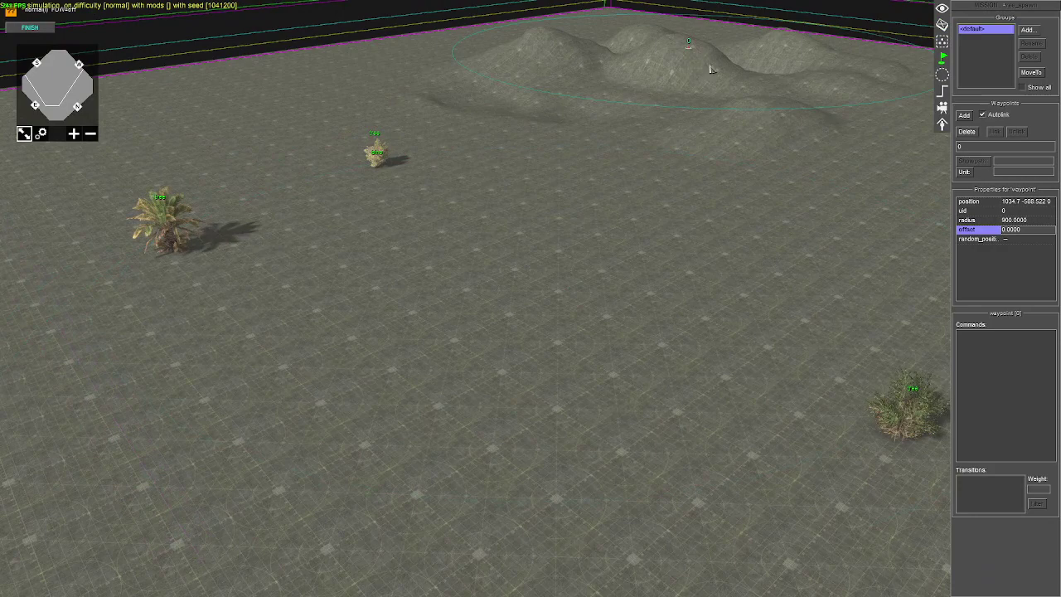
middle_click_drag(715, 244, 603, 402)
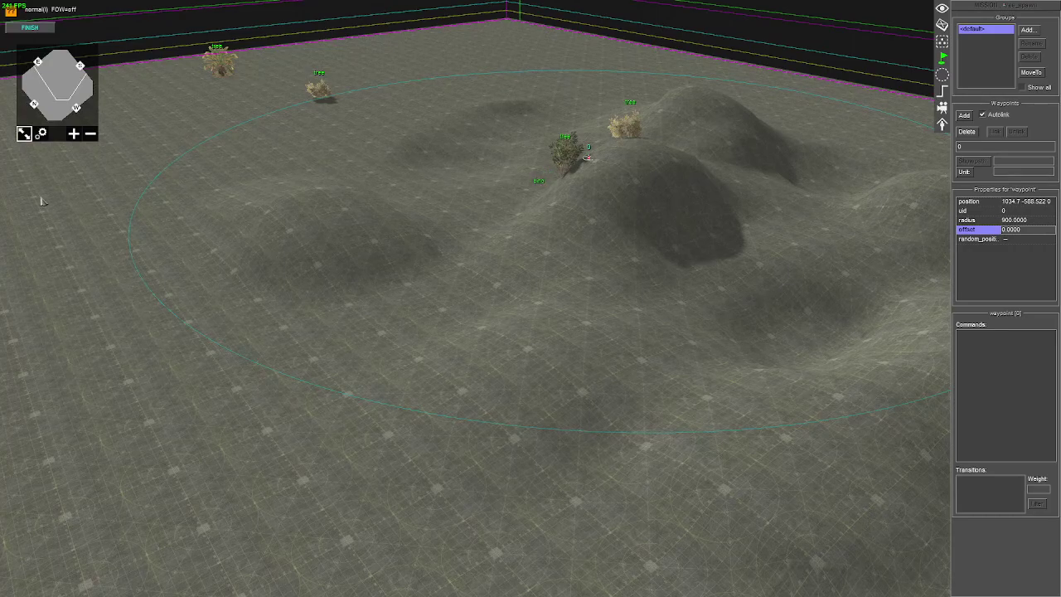
left_click(31, 28)
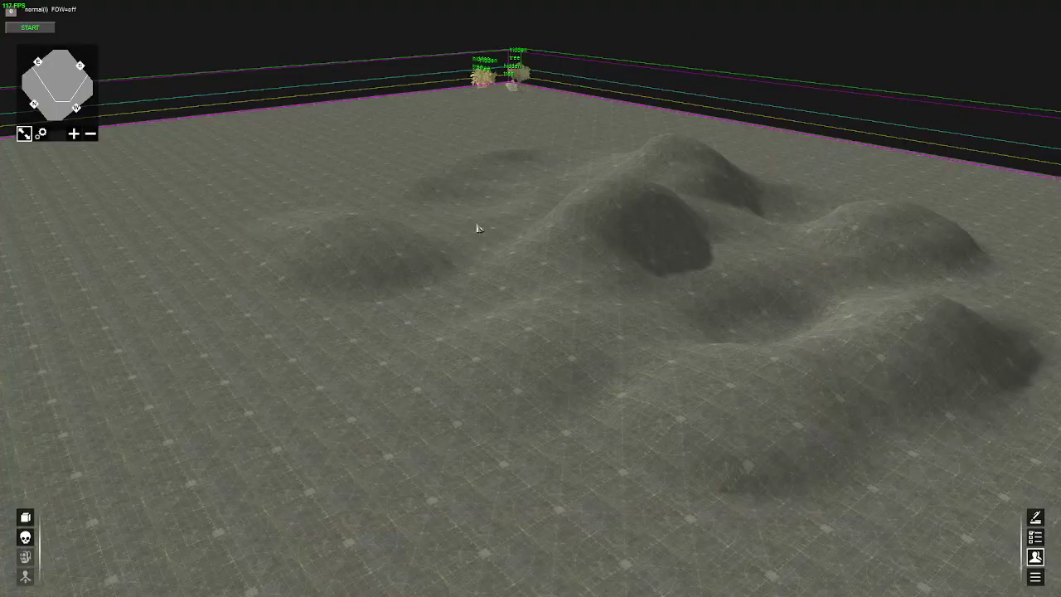
In the tree_spawn trigger, set the delay between the placement and delete commands to 0.25
left_click(941, 93)
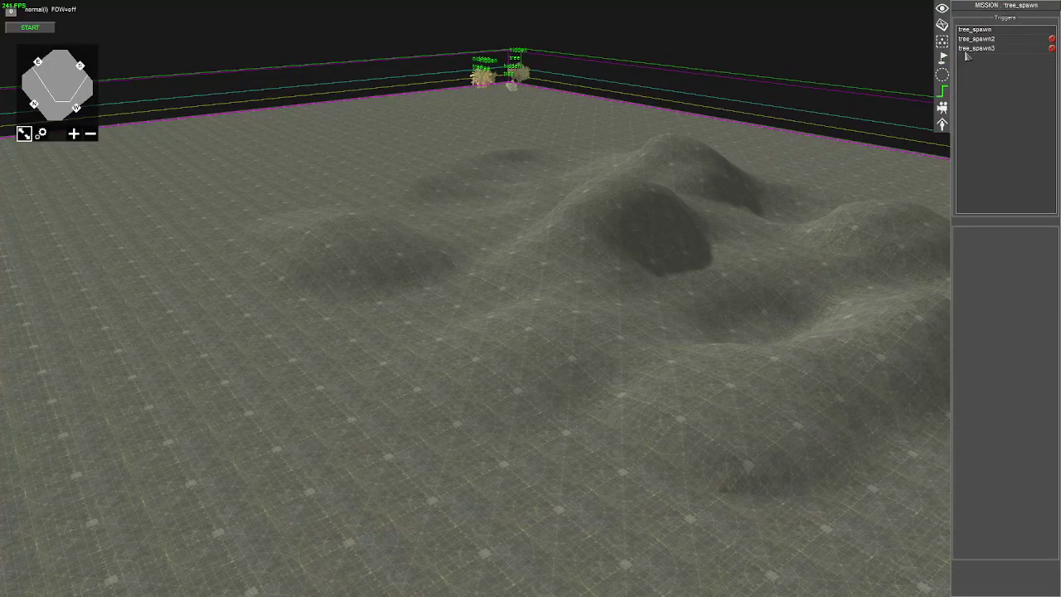
left_click(975, 30)
double_click(982, 427)
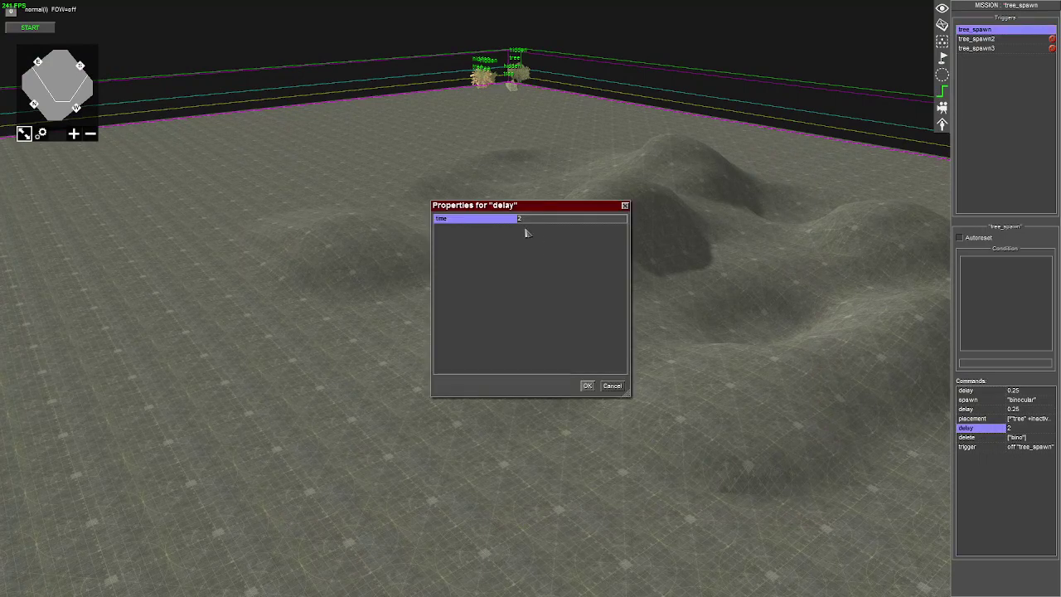
left_click(532, 220)
type("0.25")
key("Return")
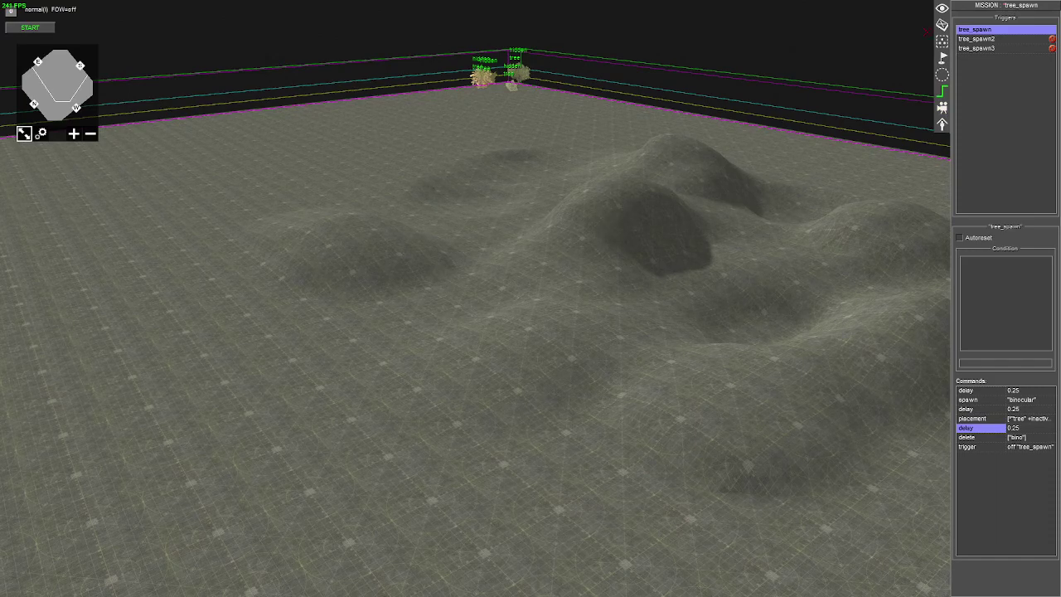
Place one sandbags_big_curve from the military construction entities on the flat ground near the hidden trees
left_click(942, 25)
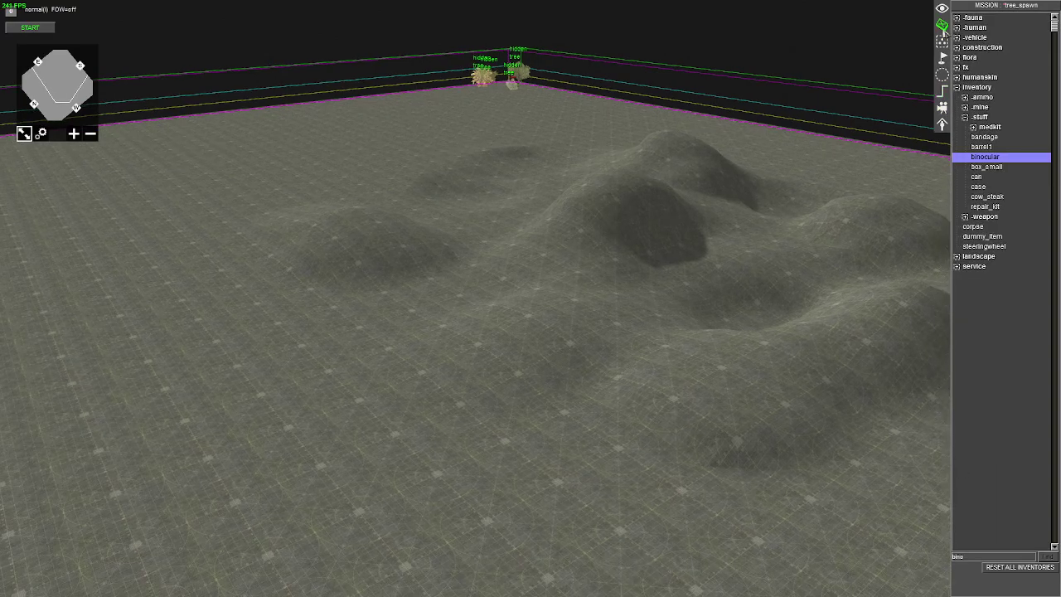
middle_click_drag(285, 206, 490, 90)
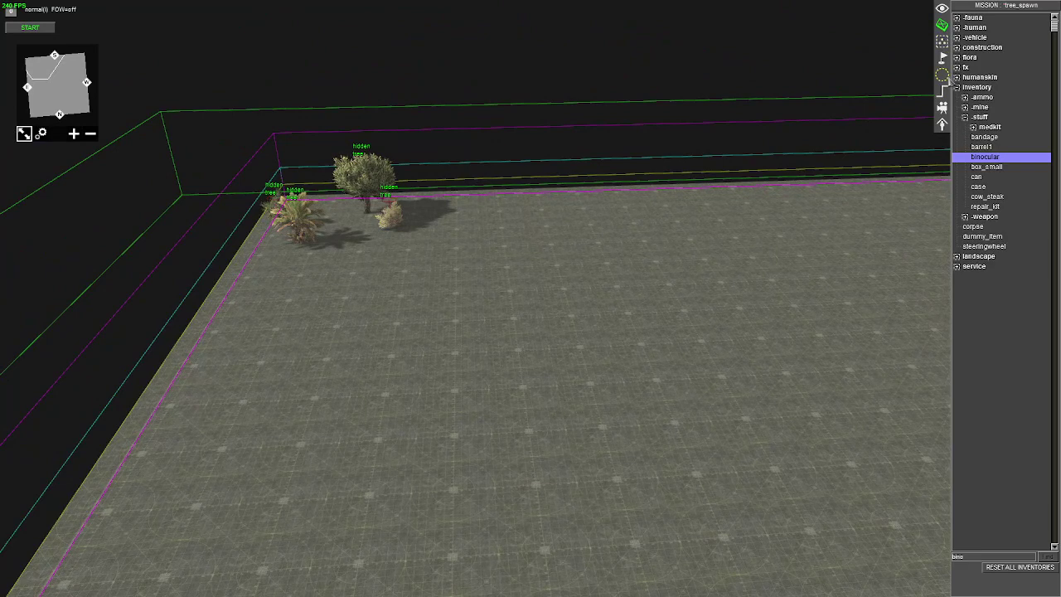
left_click(957, 49)
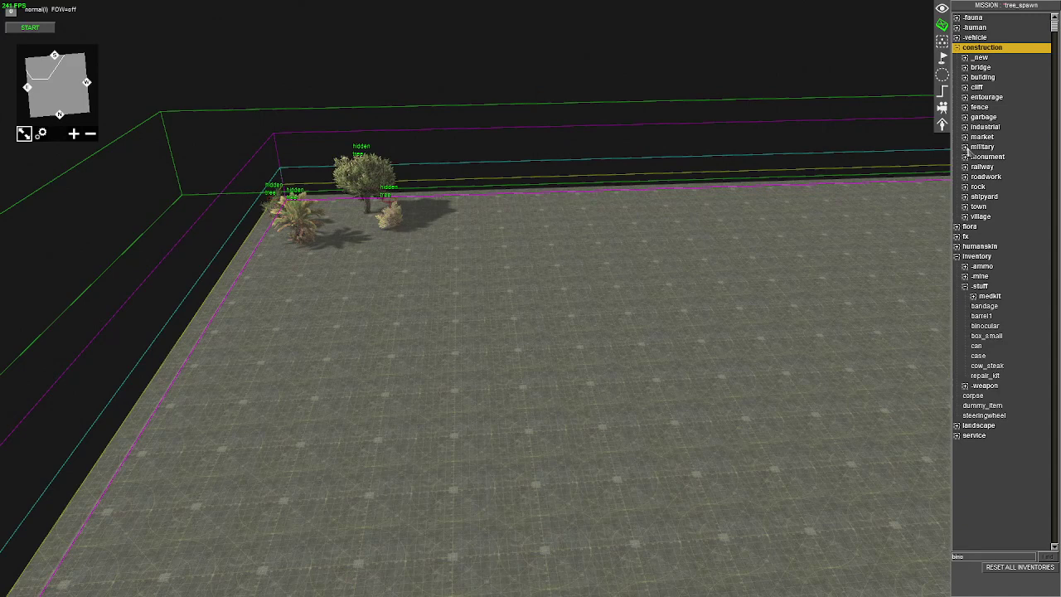
left_click(975, 148)
scroll(994, 405, "down", 1)
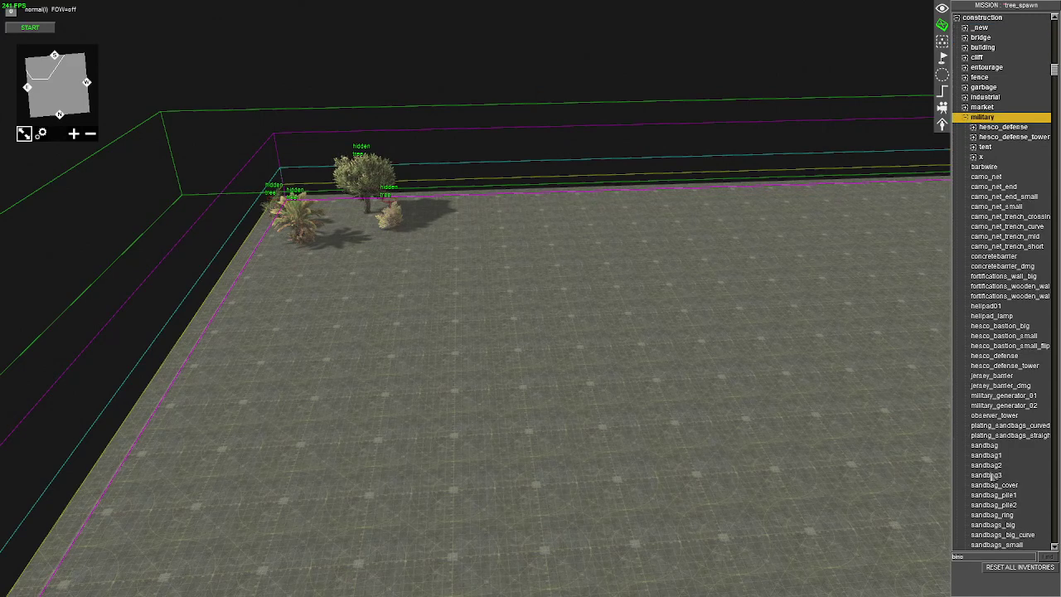
left_click(990, 429)
middle_click_drag(543, 363, 729, 367)
scroll(709, 372, "up", 4)
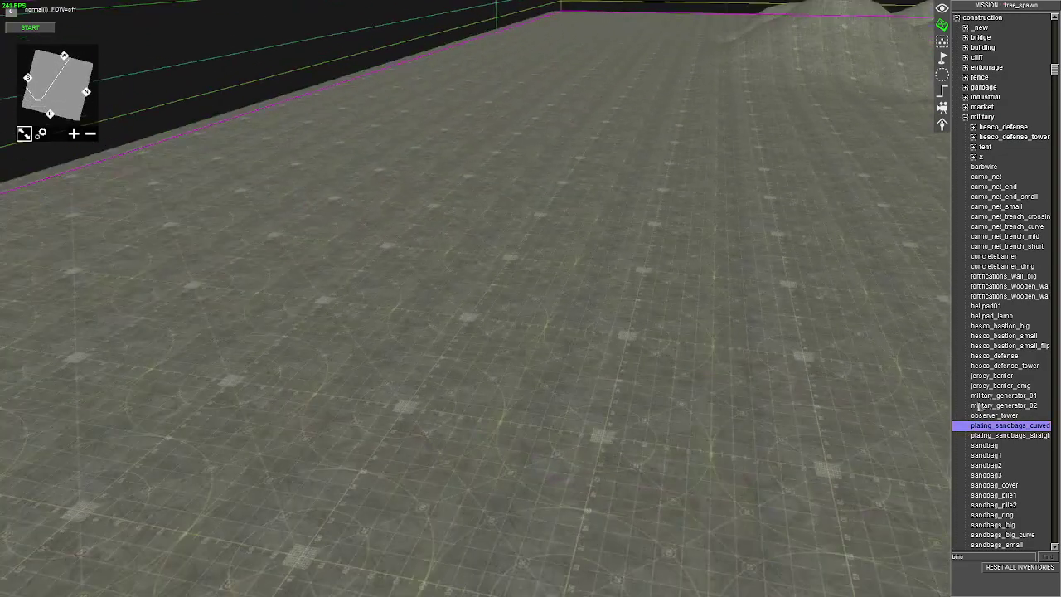
scroll(995, 452, "down", 2)
scroll(995, 452, "down", 3)
left_click(991, 486)
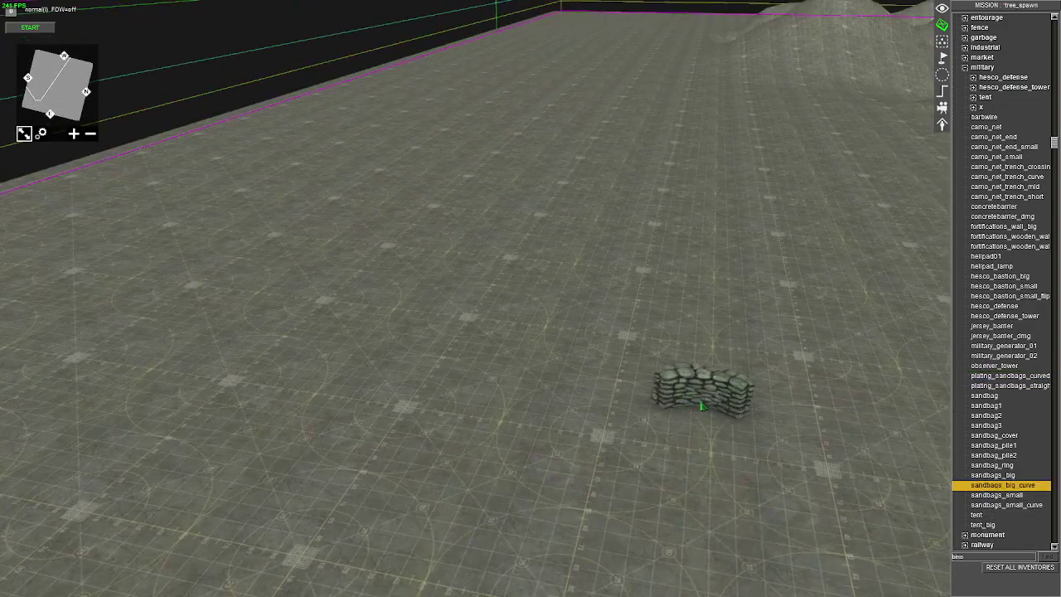
left_click(702, 407)
Duplicate the curved sandbag wall three times, lining up the copies beside the original
left_click_drag(658, 360, 745, 467)
middle_click_drag(746, 467, 748, 469)
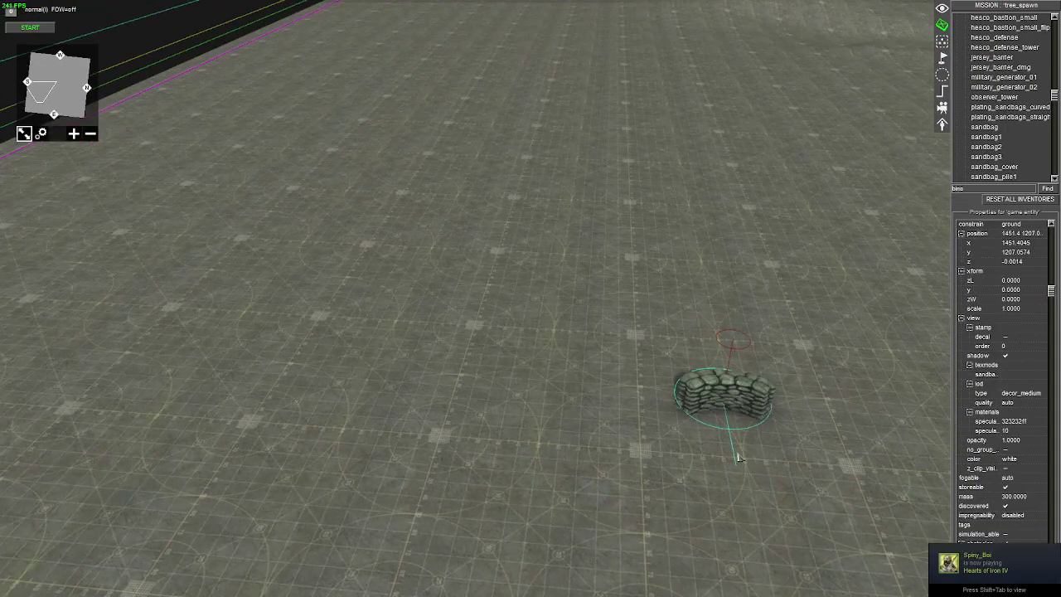
key("ctrl+c")
key("ctrl+v")
key("ctrl+v")
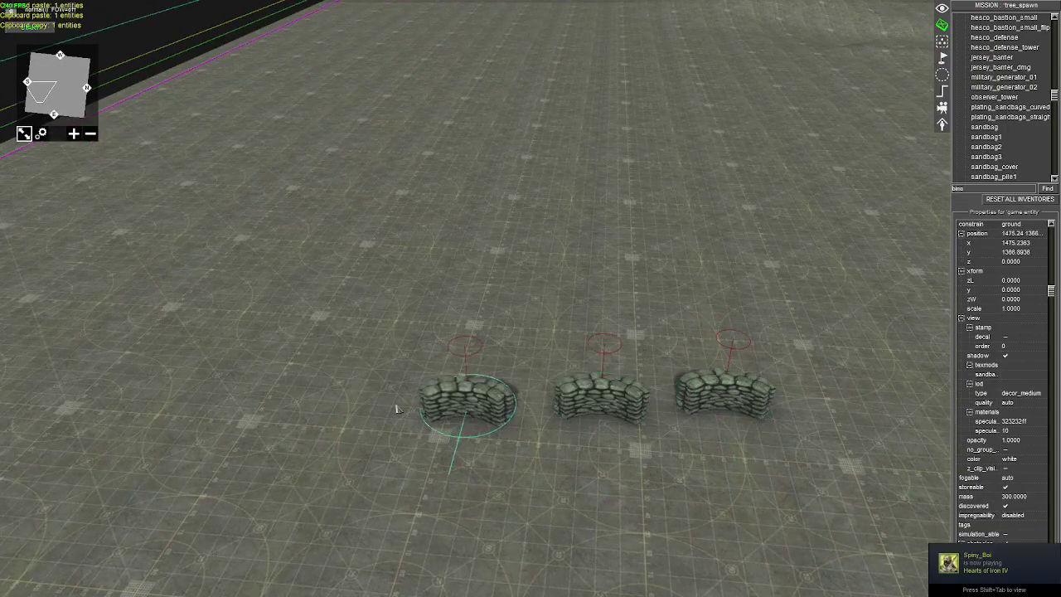
key("ctrl+v")
Rotate the four curved sandbag walls so that each faces a different direction
left_click_drag(343, 409, 349, 363, "alt")
left_click(473, 415)
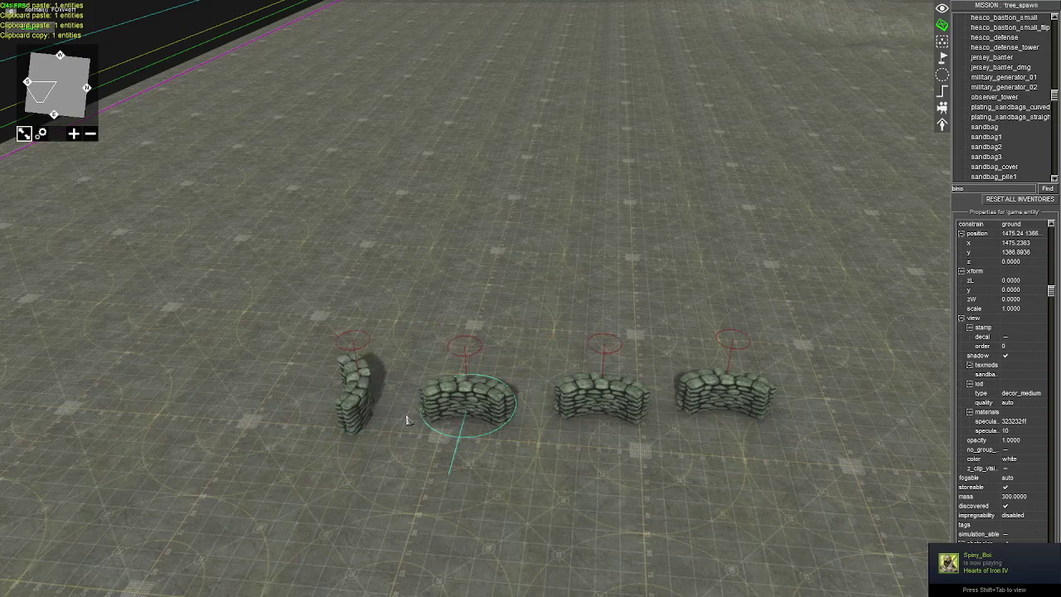
left_click_drag(473, 414, 493, 470, "alt")
left_click(575, 395)
left_click_drag(576, 395, 525, 395)
left_click(688, 382)
left_click_drag(689, 381, 688, 498)
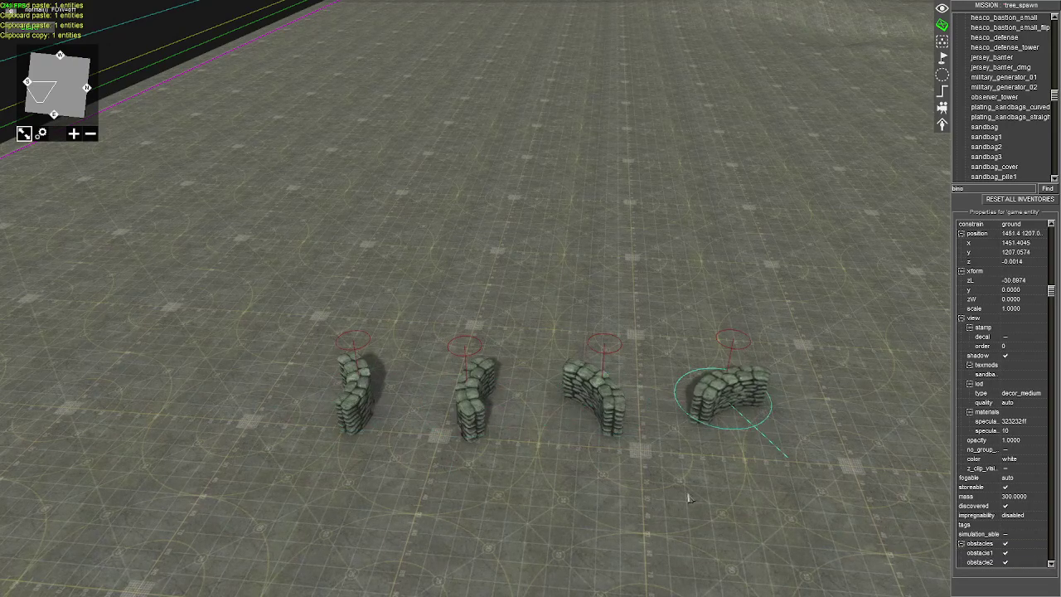
Move the four rotated sandbag walls together into one overlapping cluster
left_click_drag(355, 396, 470, 442)
left_click_drag(597, 402, 462, 405)
left_click_drag(707, 398, 449, 403)
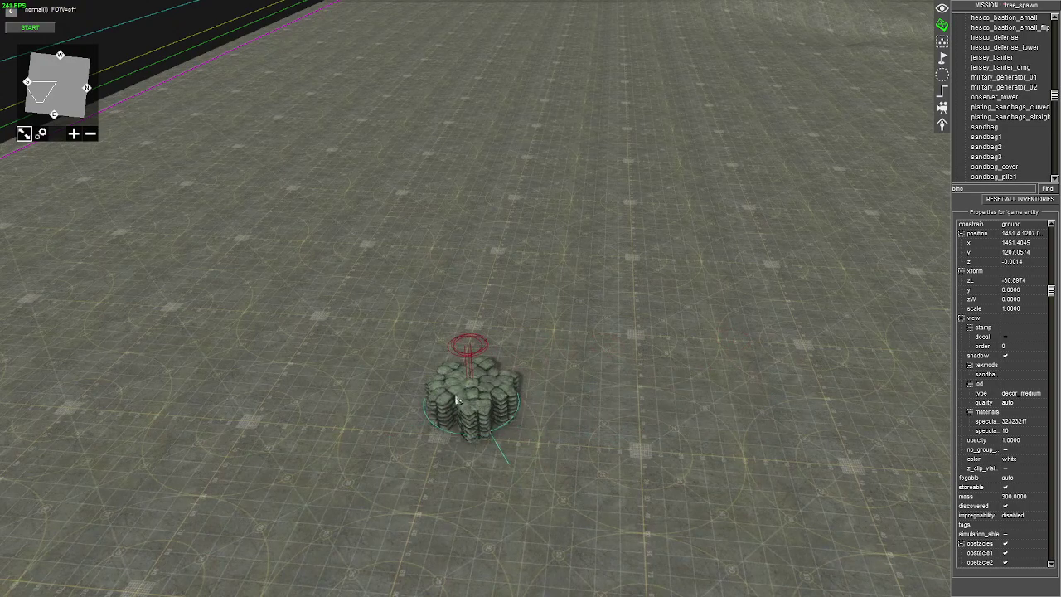
Select all four sandbag walls and add the tag "tree" to them
left_click_drag(396, 346, 516, 455)
key("ctrl+t")
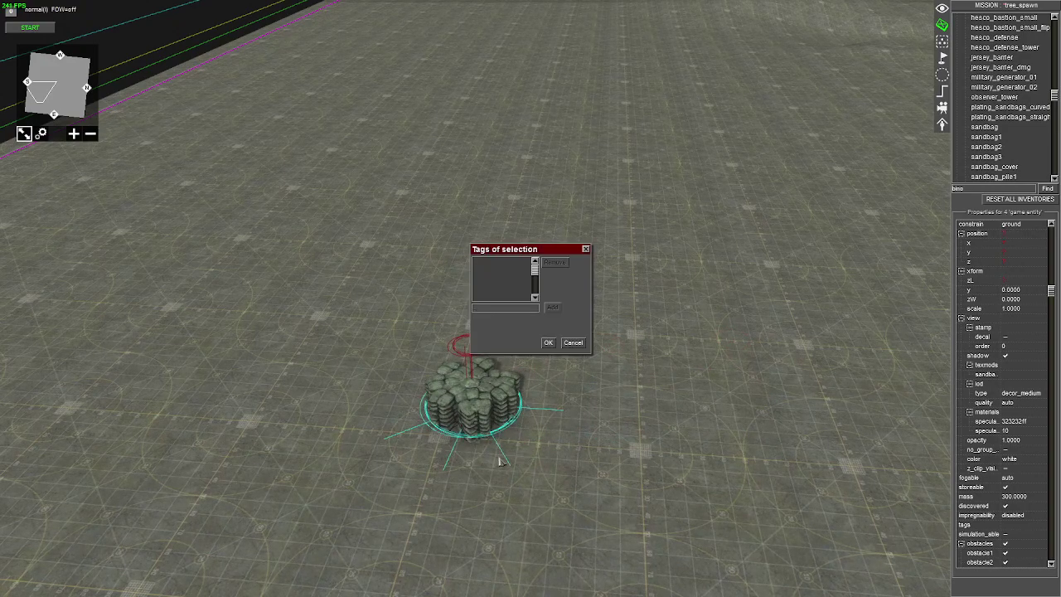
type("tree")
key("Return")
key("Return")
key("Return")
Run the mission and select the waypoint to watch the trees and sandbags spawn within its radius over the hills
scroll(500, 453, "down", 5)
middle_click_drag(775, 350, 341, 245)
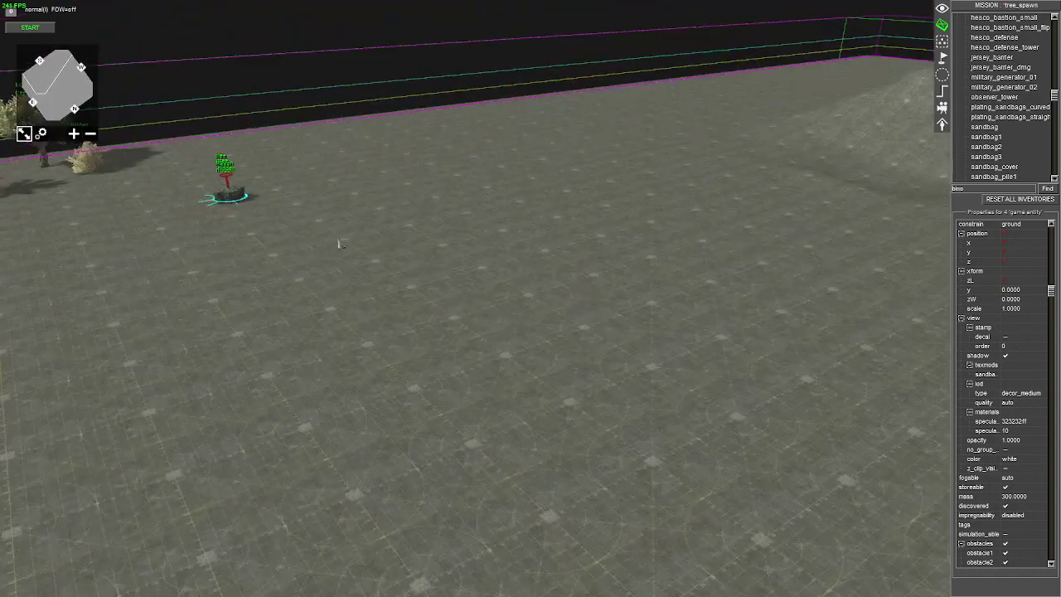
left_click(38, 30)
key("F3")
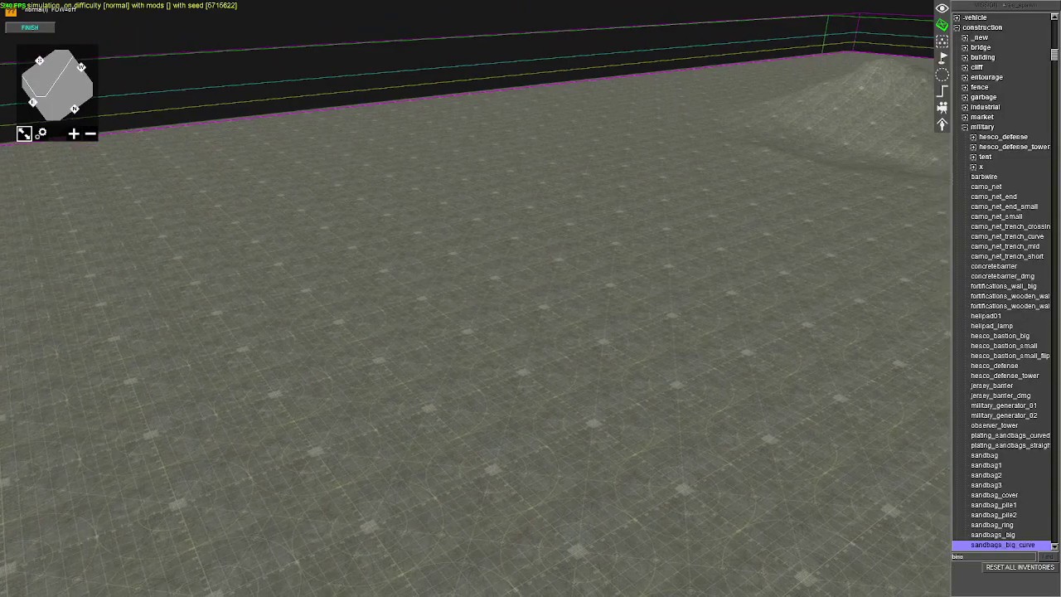
left_click(943, 61)
scroll(633, 434, "down", 3)
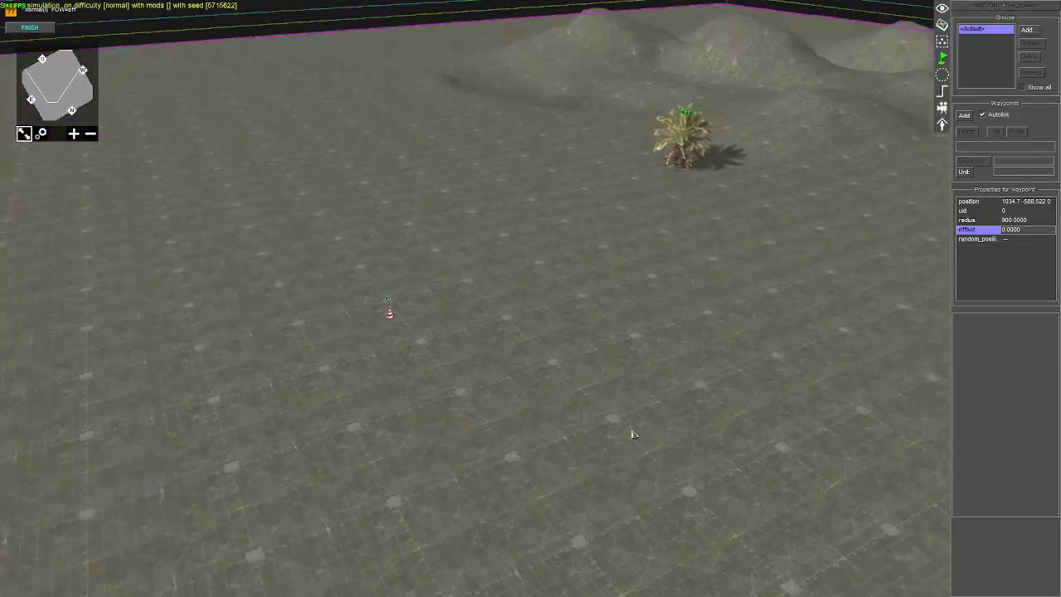
middle_click_drag(633, 434, 540, 428)
left_click(406, 272)
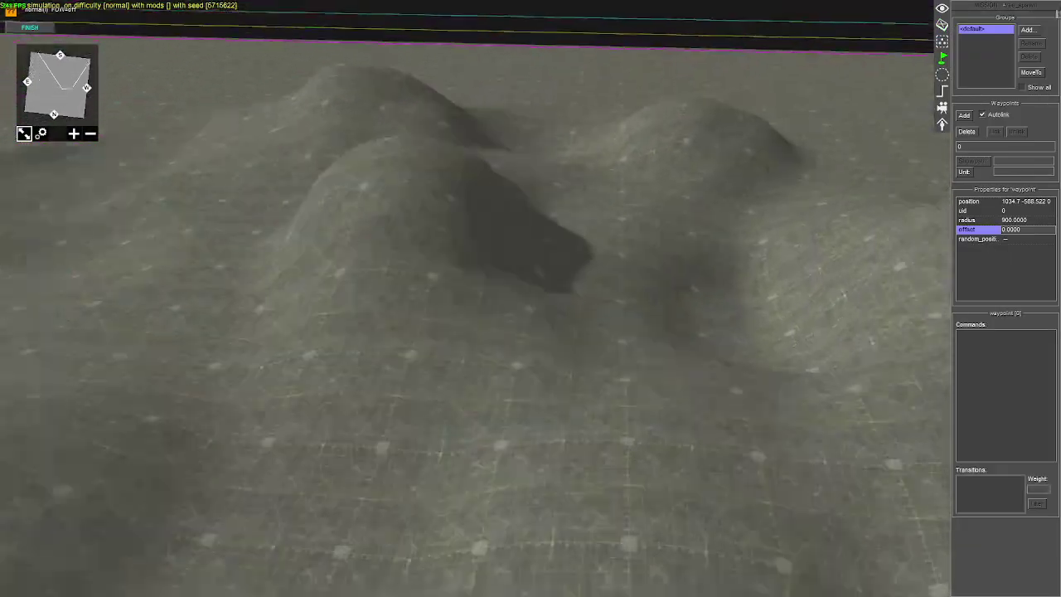
right_click(588, 239)
scroll(611, 284, "down", 3)
middle_click_drag(611, 284, 431, 216)
middle_click_drag(799, 171, 912, 125)
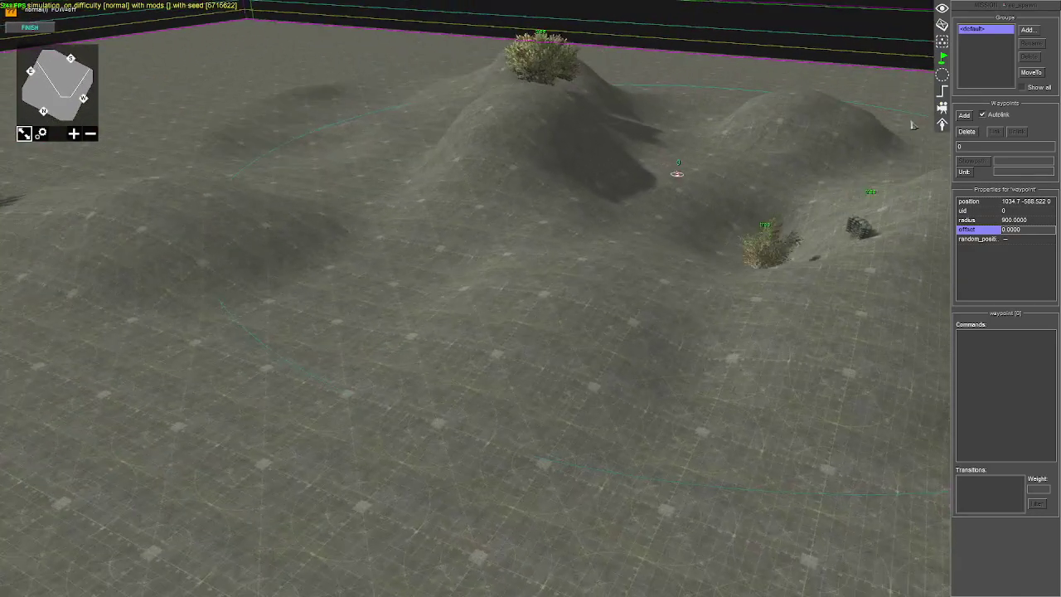
Place three soldiers from the human mp "ger" units on the ground between the hills
left_click(942, 24)
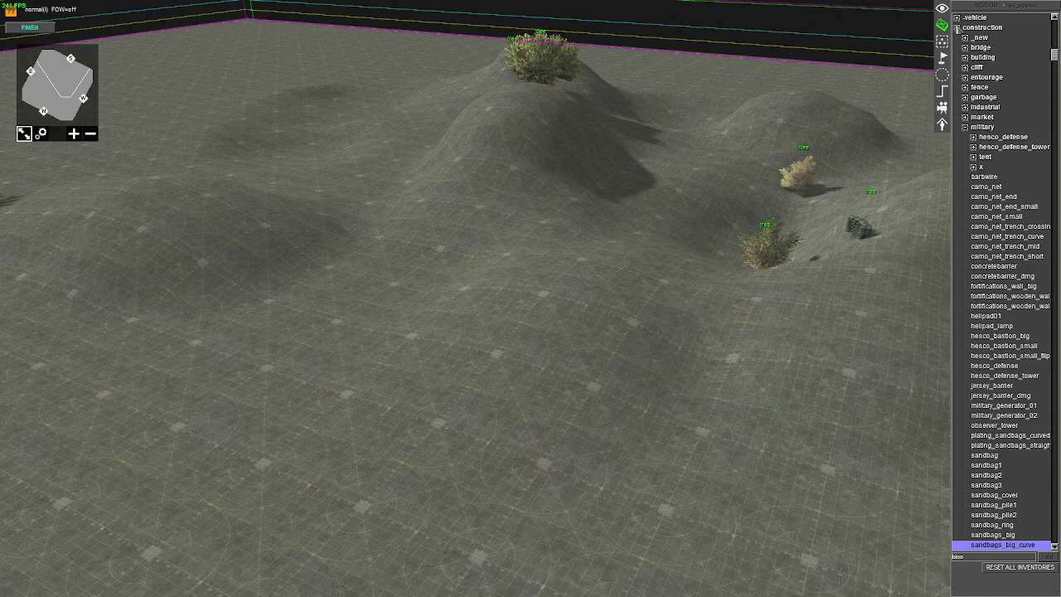
scroll(960, 87, "up", 1)
left_click(957, 28)
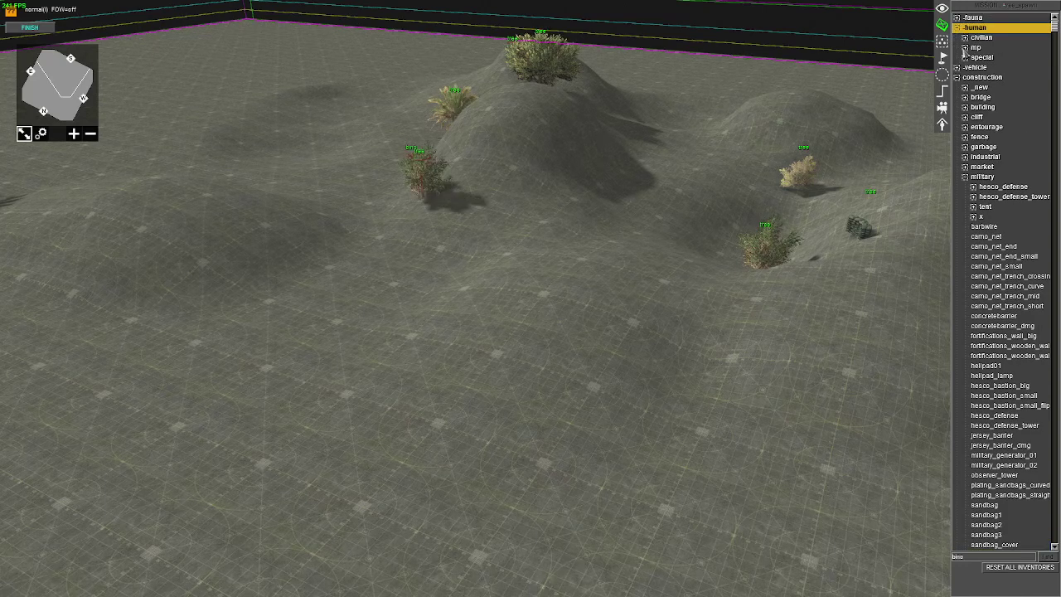
left_click(966, 48)
left_click(974, 57)
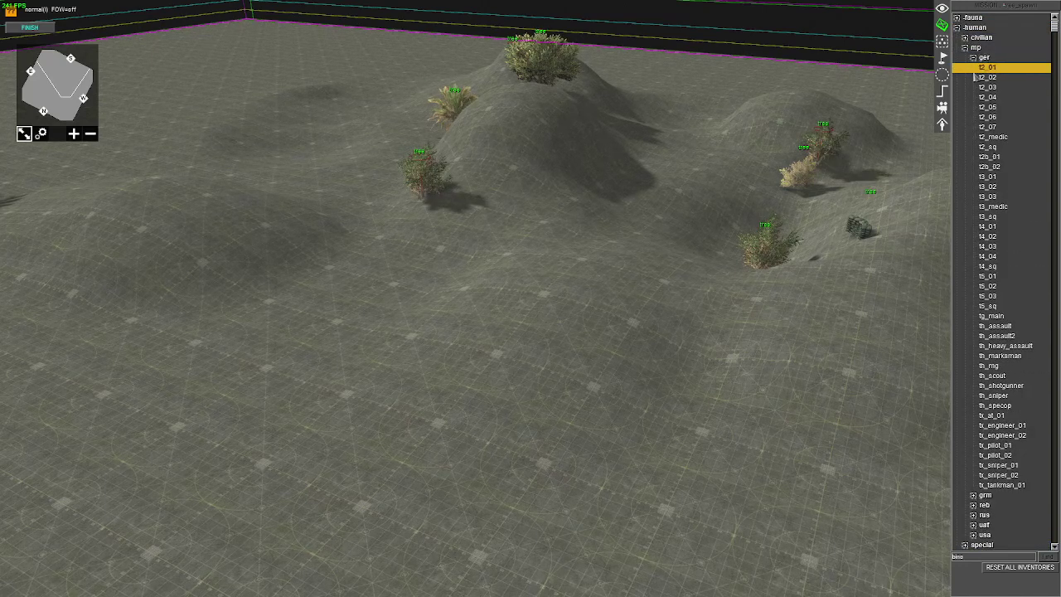
left_click(680, 317)
Return to game control, send one soldier to cover at the spawned sandbags, and select the other two soldiers
key("F1")
left_click_drag(648, 280, 695, 330)
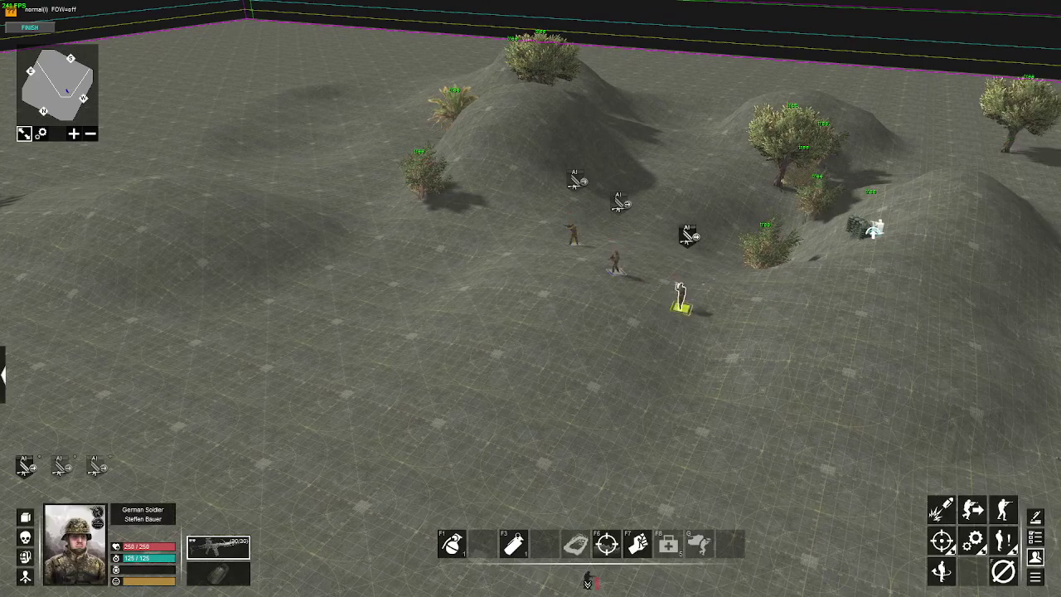
left_click_drag(542, 215, 640, 282)
scroll(960, 138, "up", 3)
middle_click_drag(959, 138, 694, 318)
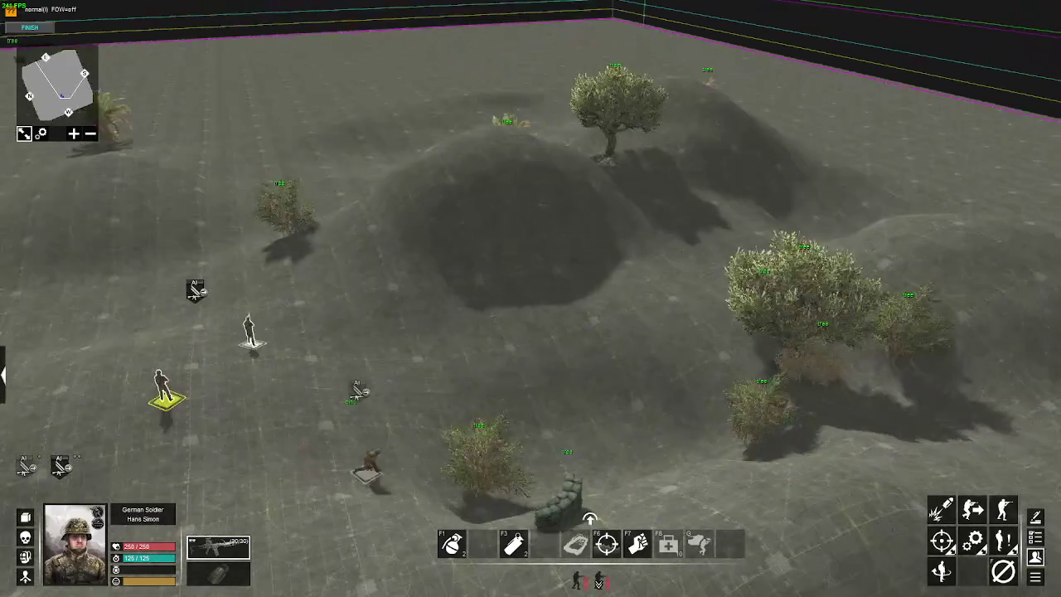